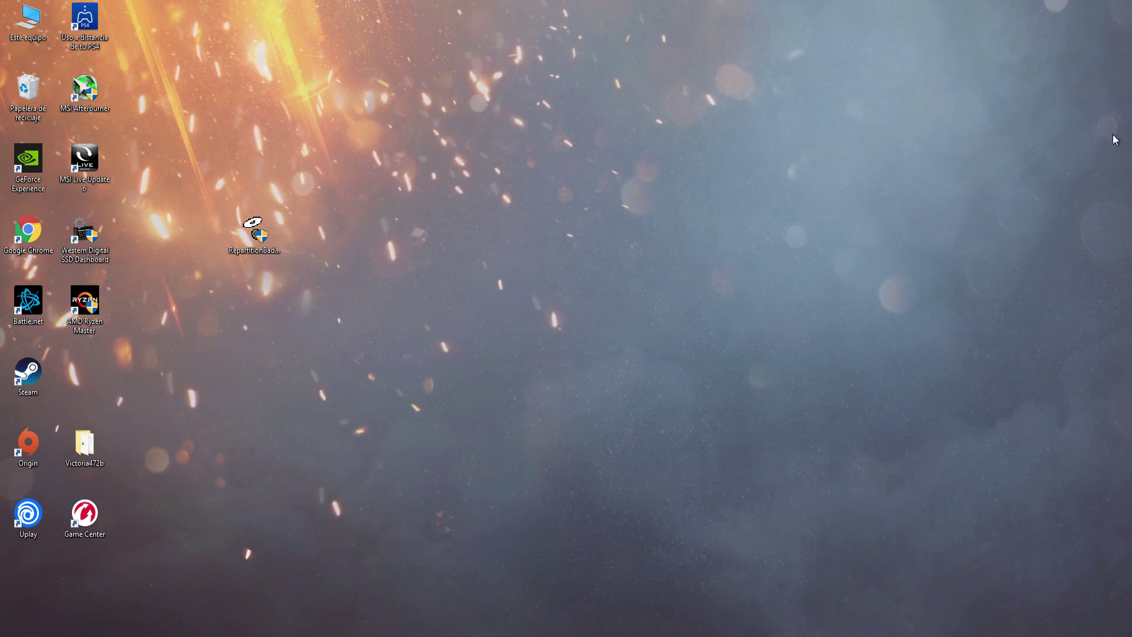
Launch RepartitionBadDrive.exe from the desktop and decline the reboot for changing the SATA controller mode
left_click(245, 241)
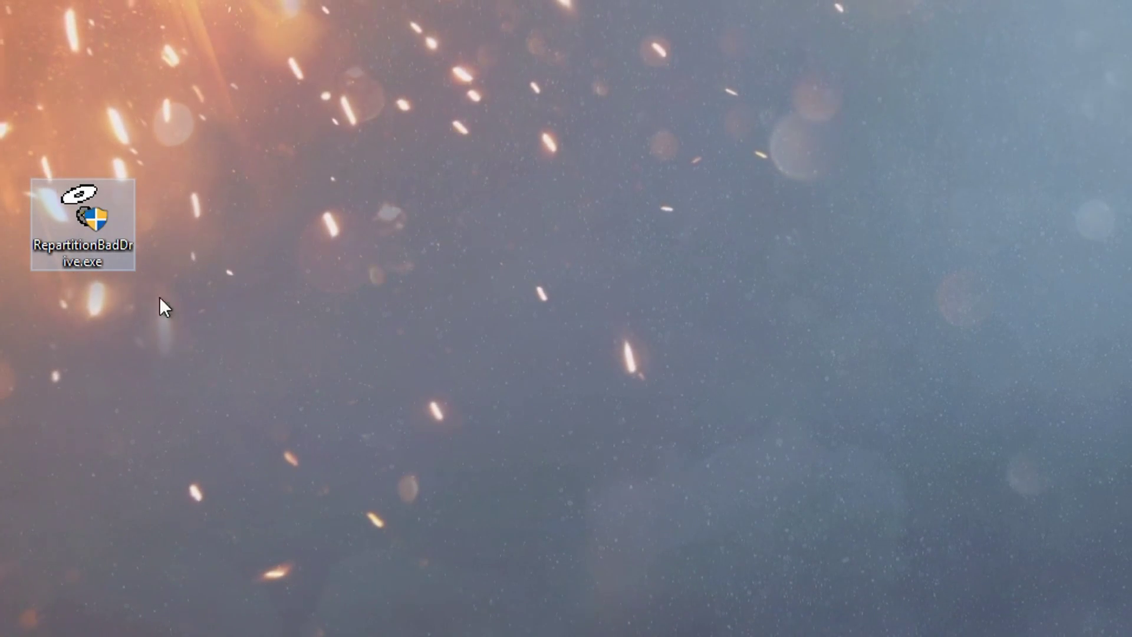
left_click(104, 303)
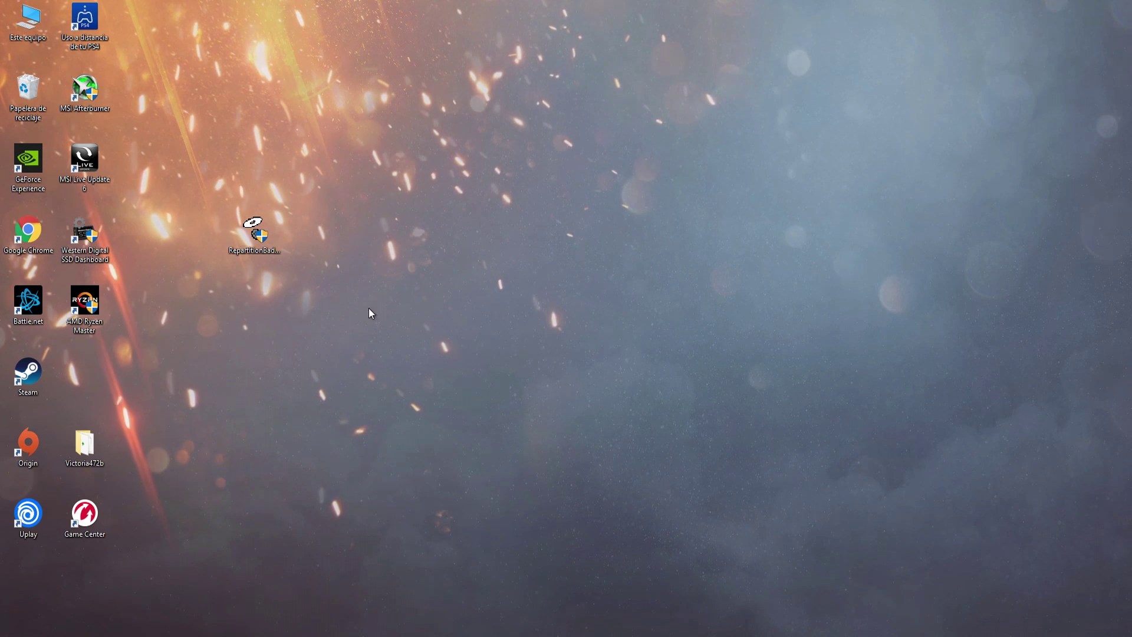
double_click(259, 239)
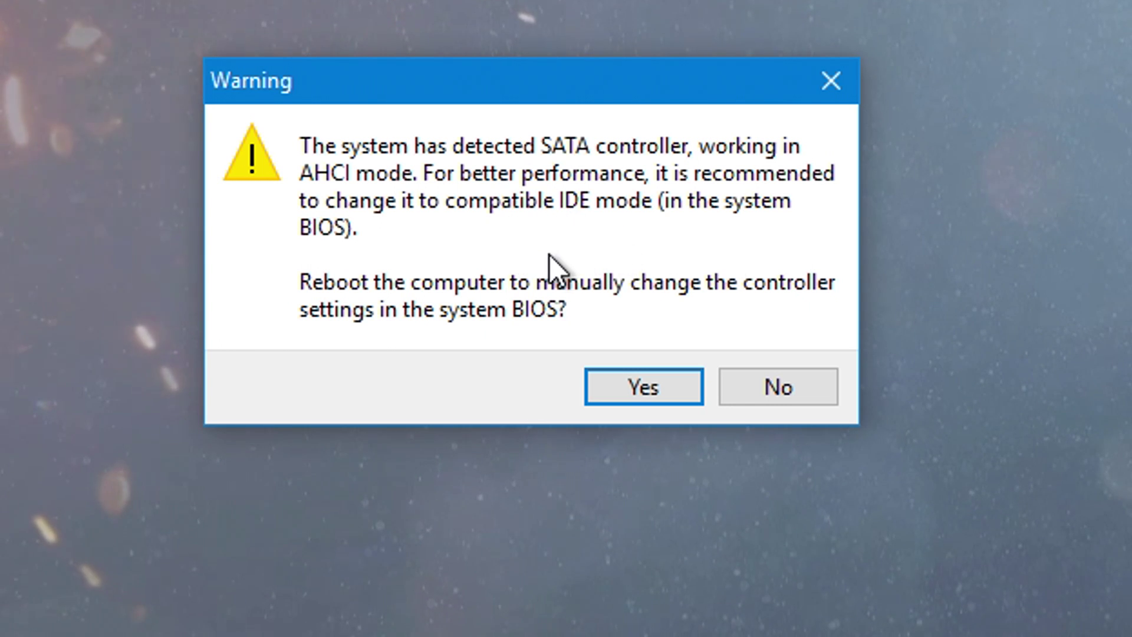
left_click(805, 387)
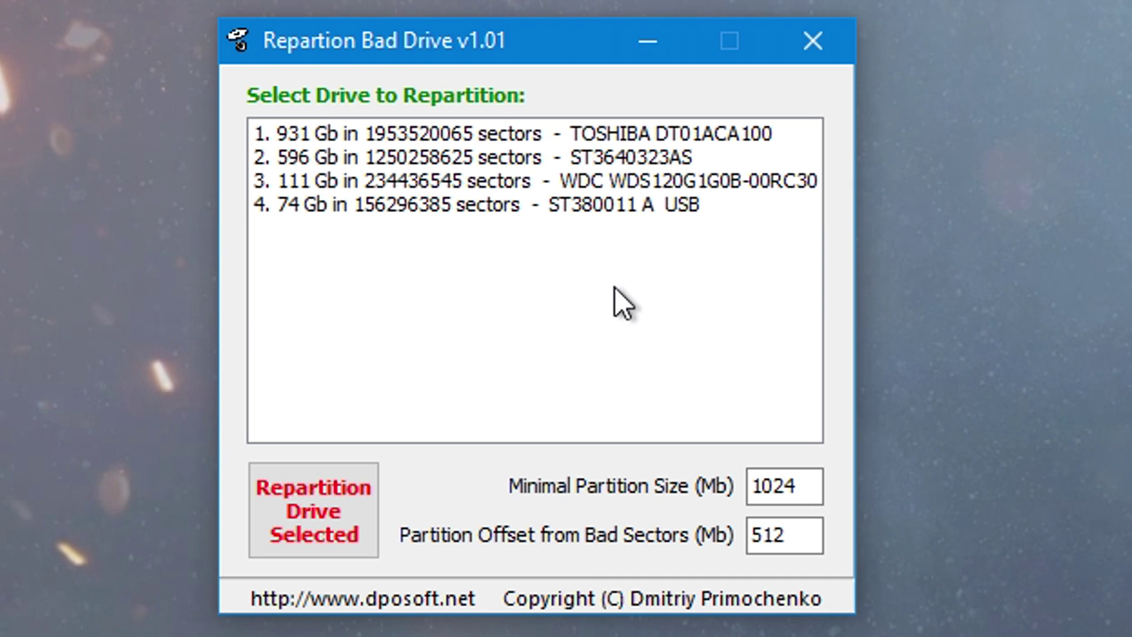
Repartition the 74 Gb ST380011 A USB drive, accepting the destruction of its data and acknowledging completion
left_click(431, 209)
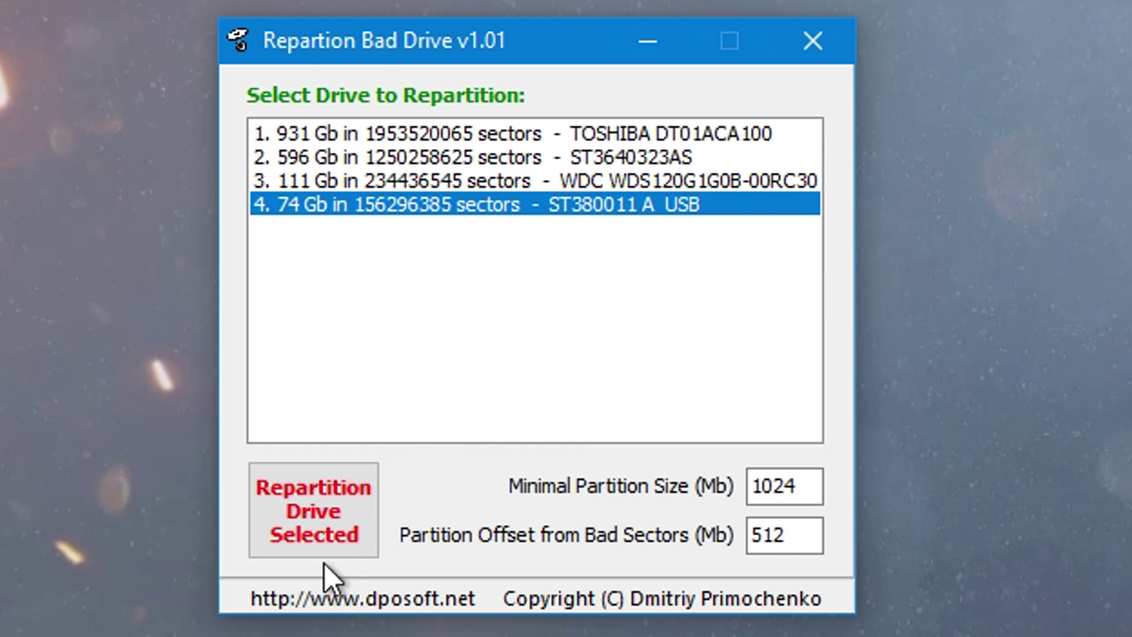
left_click(313, 522)
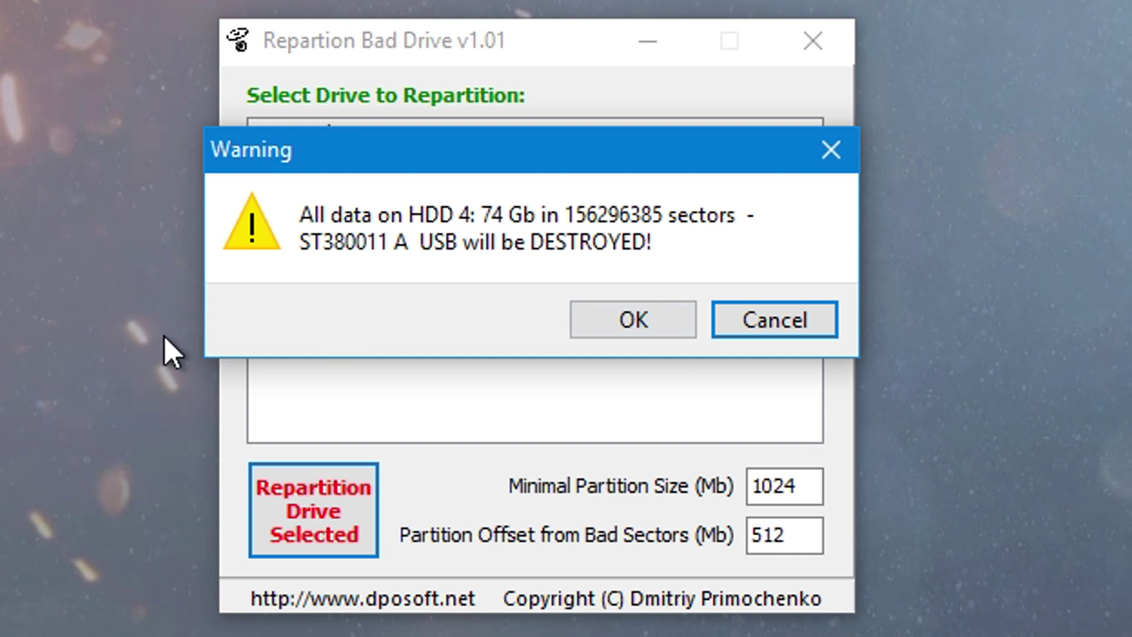
left_click_drag(536, 153, 521, 256)
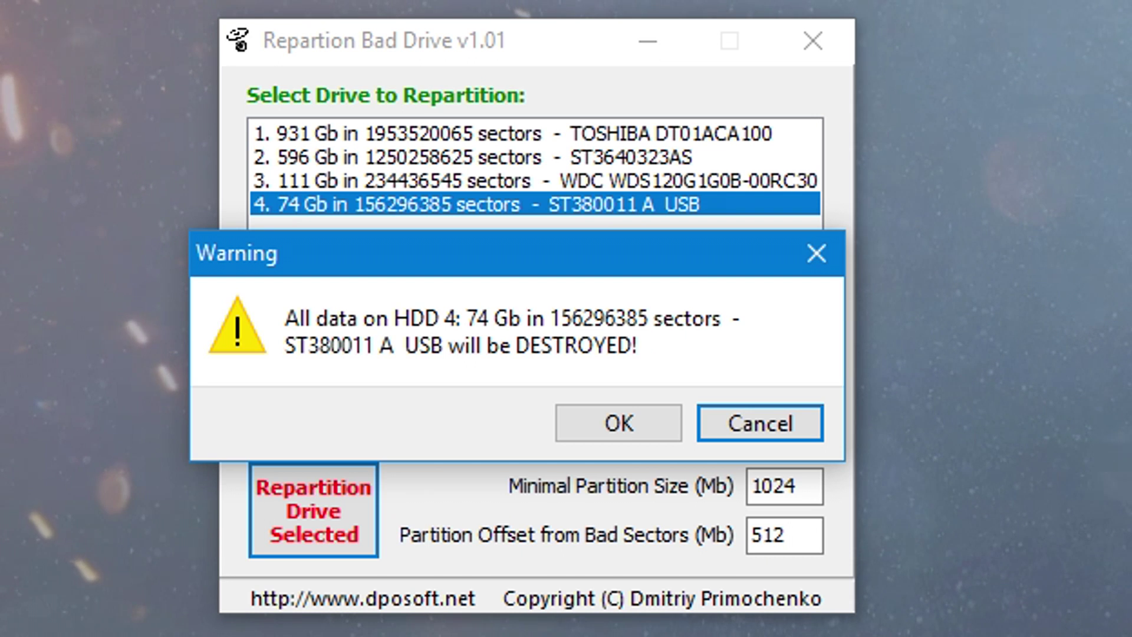
left_click(634, 431)
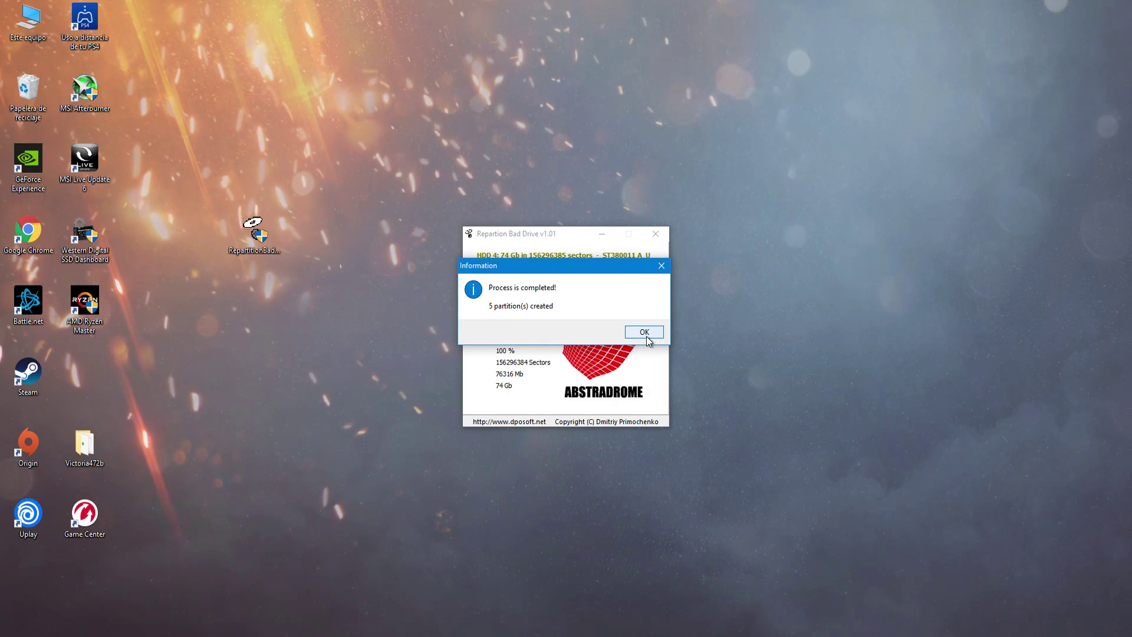
left_click(646, 336)
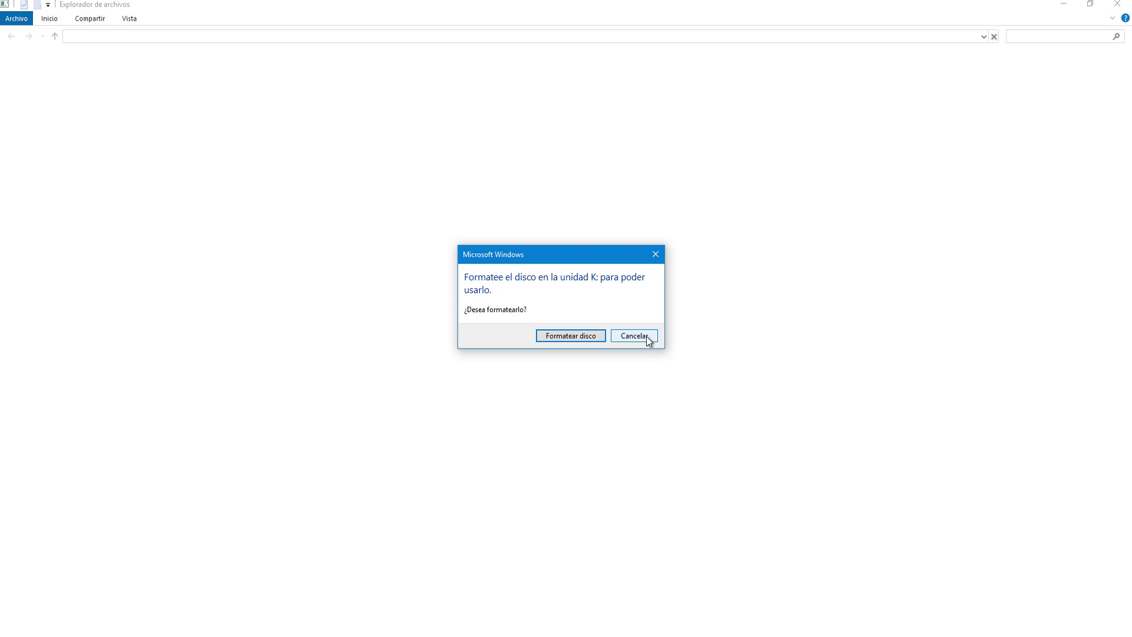
Dismiss every format prompt and access error for the new partitions without formatting, and close the repartitioning tool
left_click(634, 335)
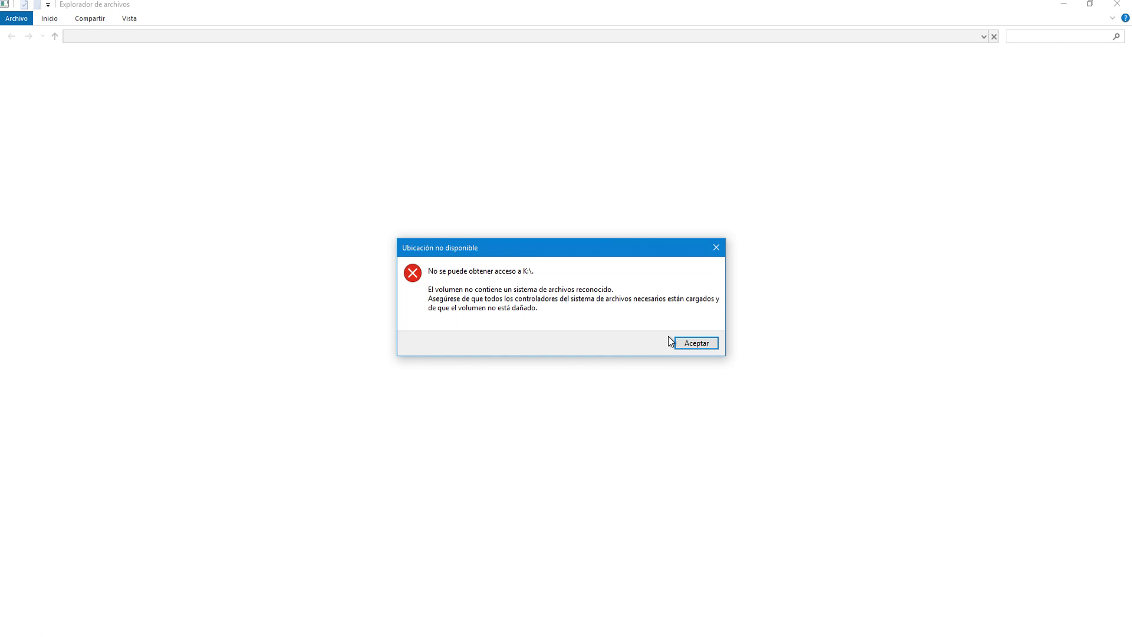
left_click(684, 337)
left_click(650, 339)
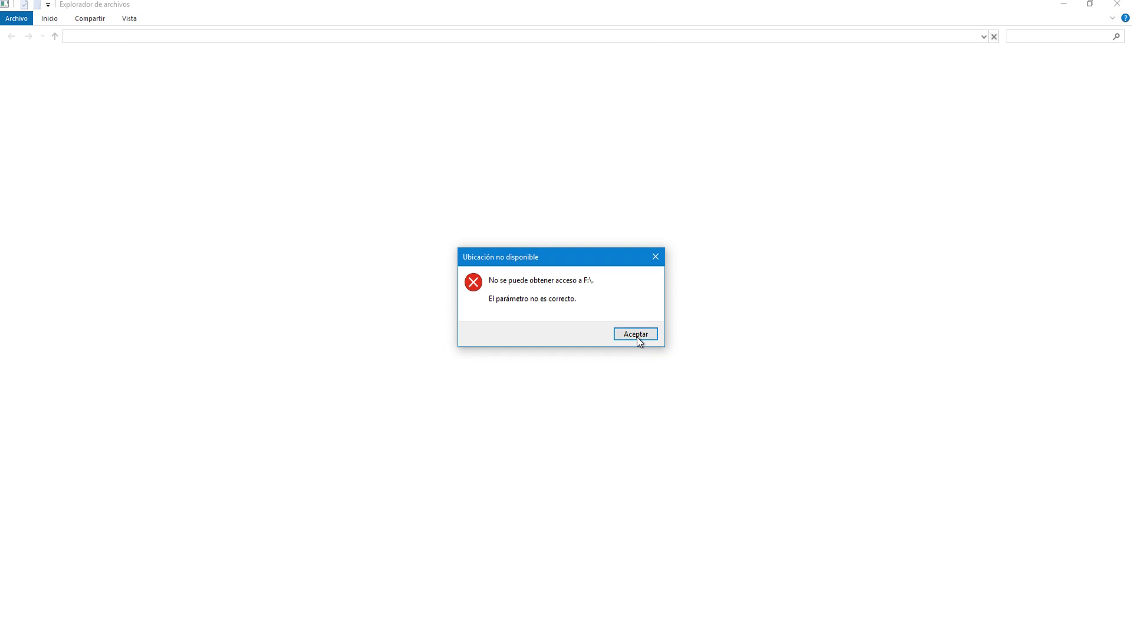
left_click(637, 337)
left_click(634, 335)
left_click(634, 336)
left_click(640, 337)
left_click(639, 337)
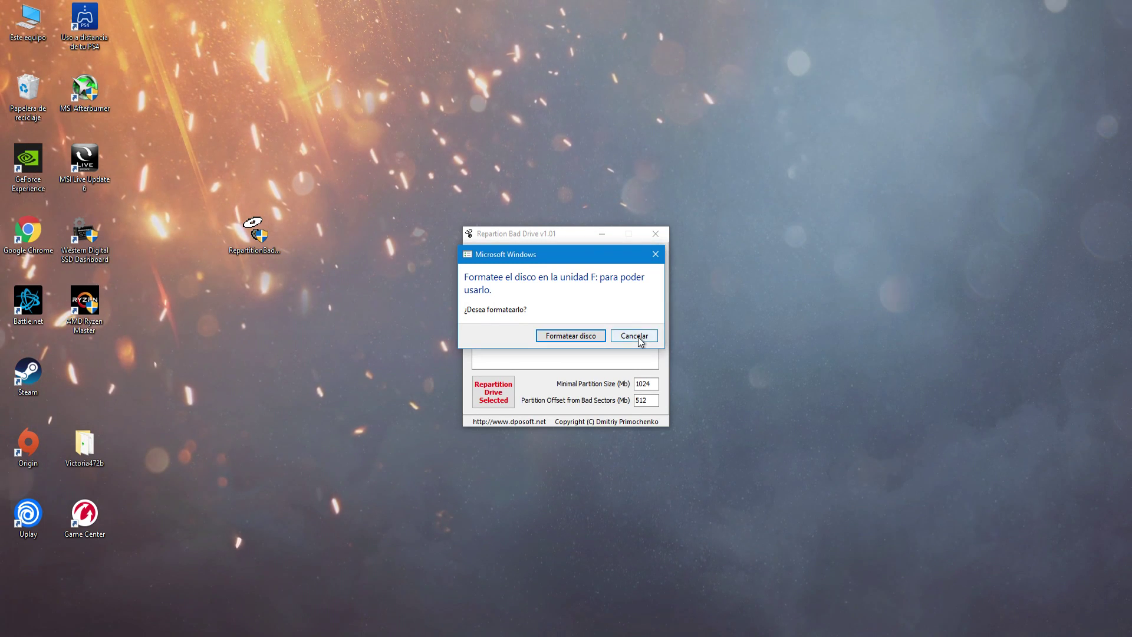
left_click(640, 337)
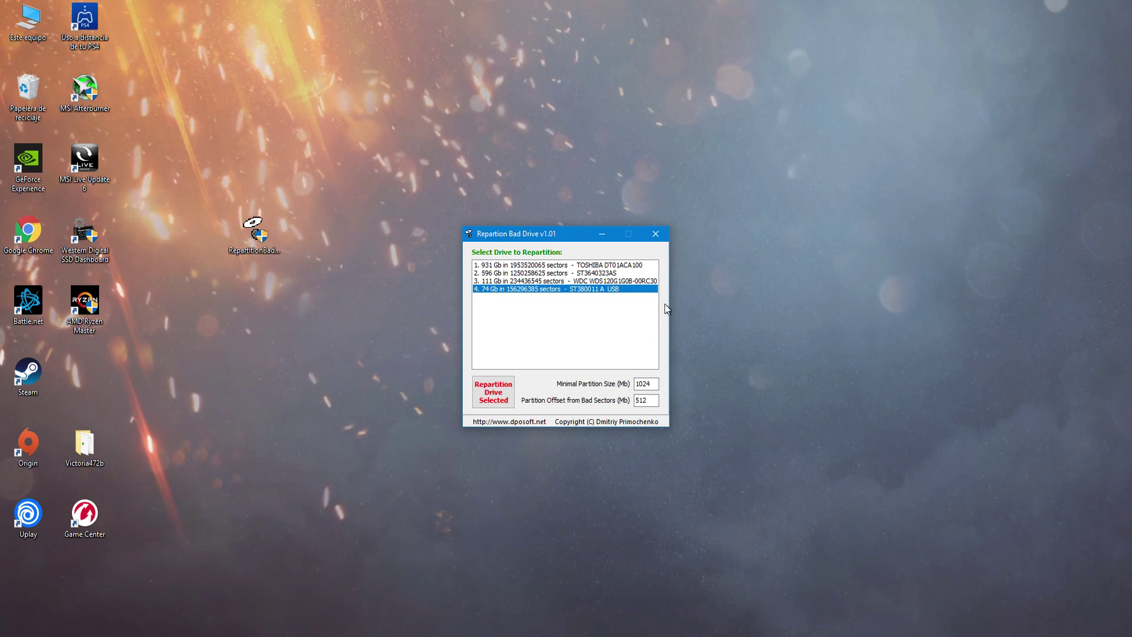
left_click(655, 234)
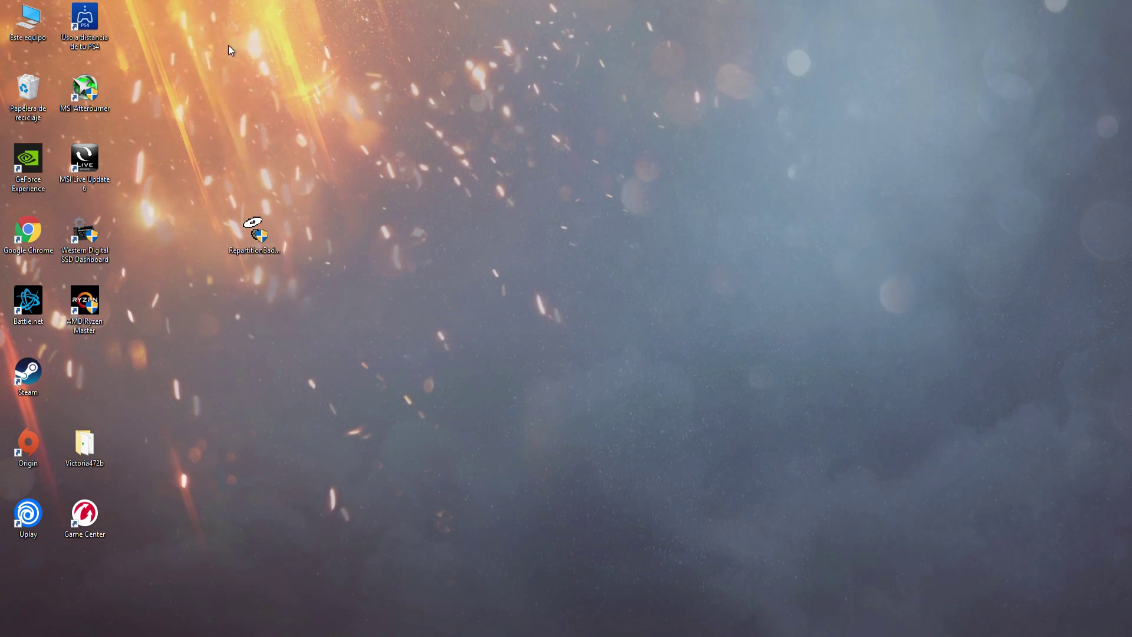
Open Este equipo and examine the newly created local drives F:, H:, I:, J: and K:
double_click(30, 27)
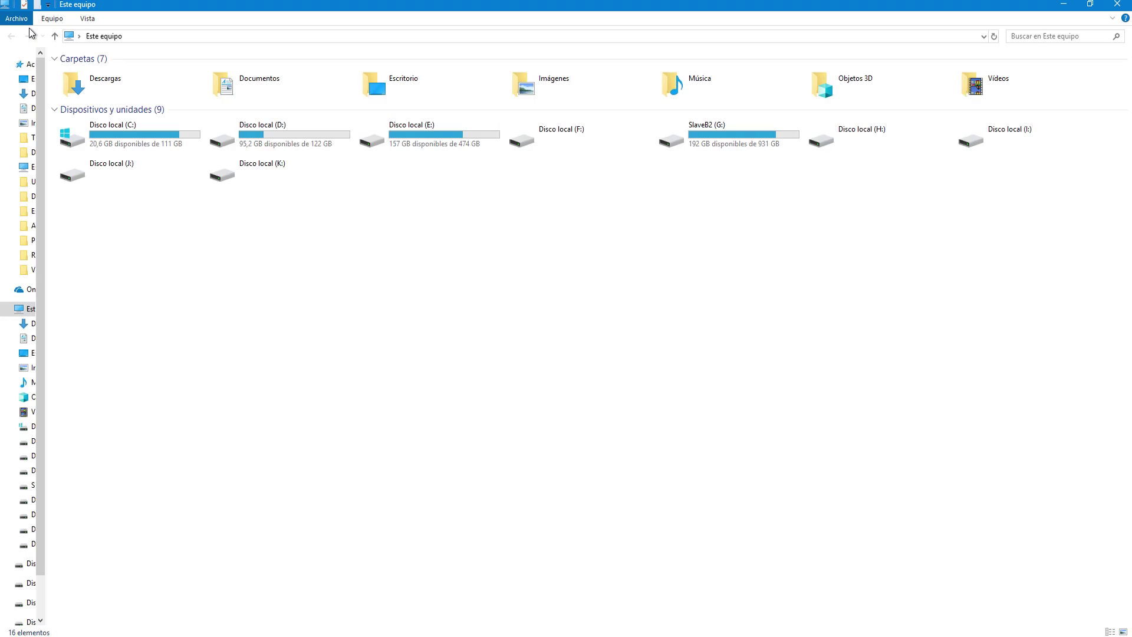
left_click(546, 137)
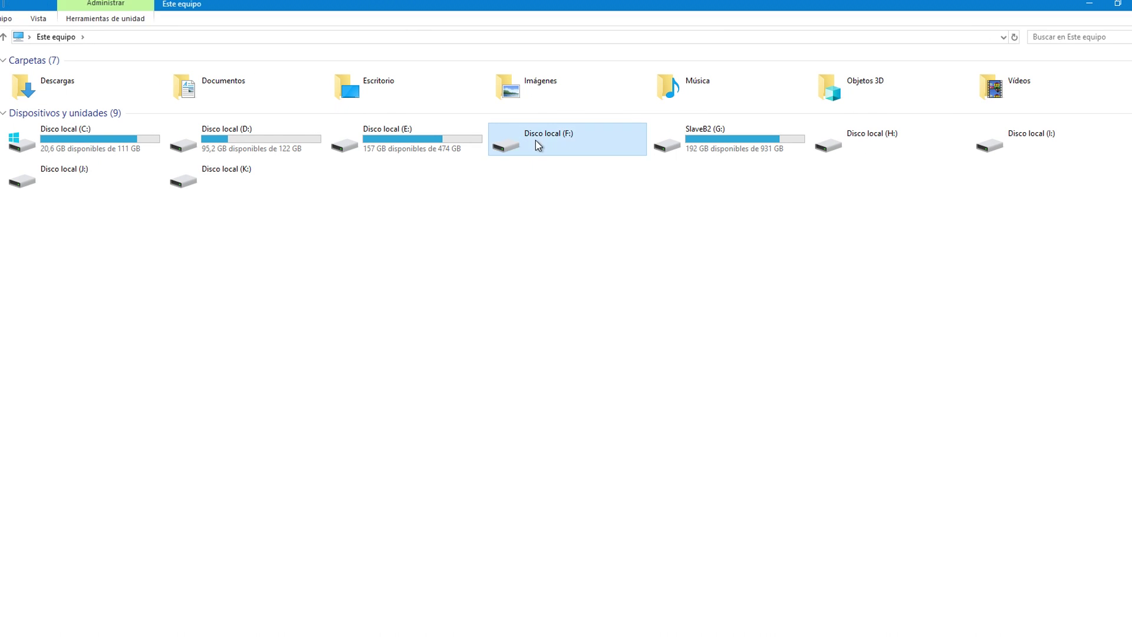
left_click(865, 135)
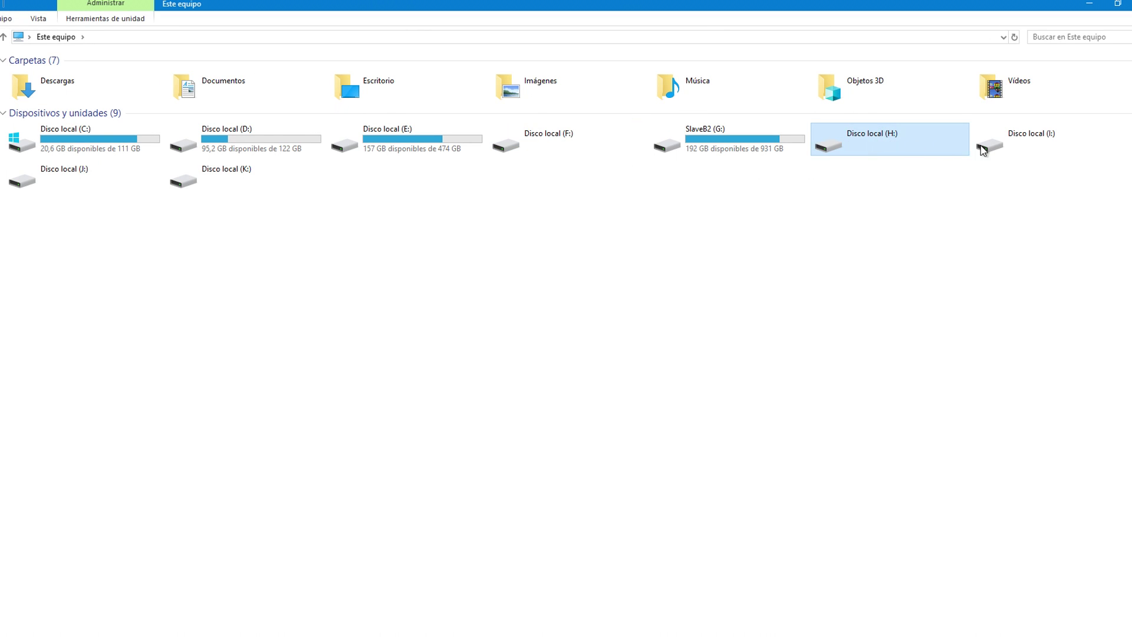
left_click(993, 148)
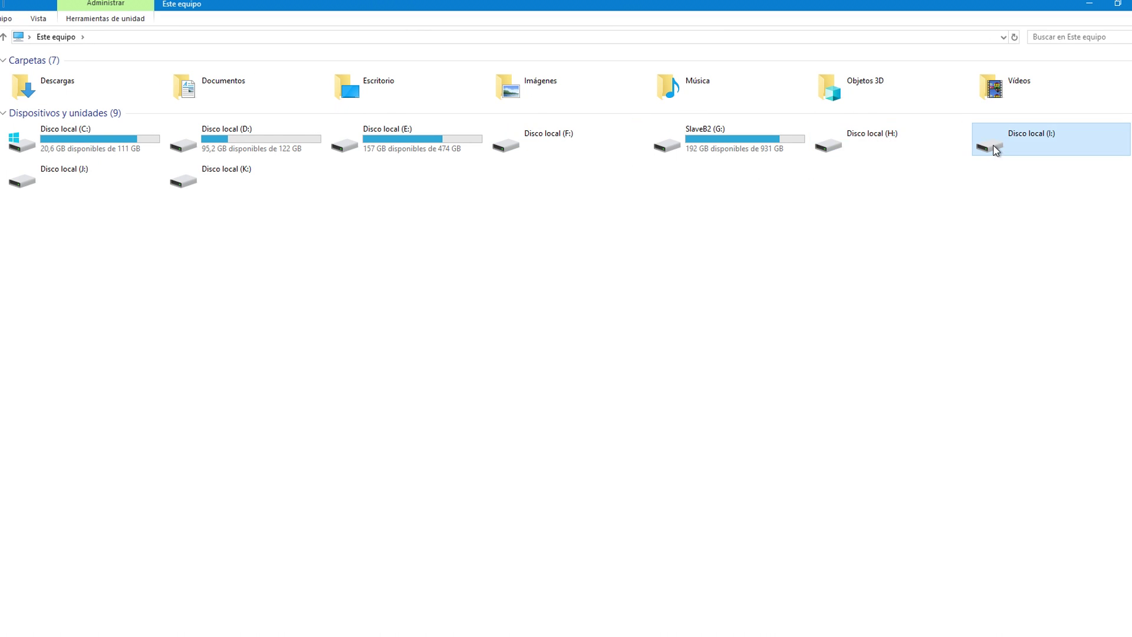
left_click(21, 180)
left_click(184, 191)
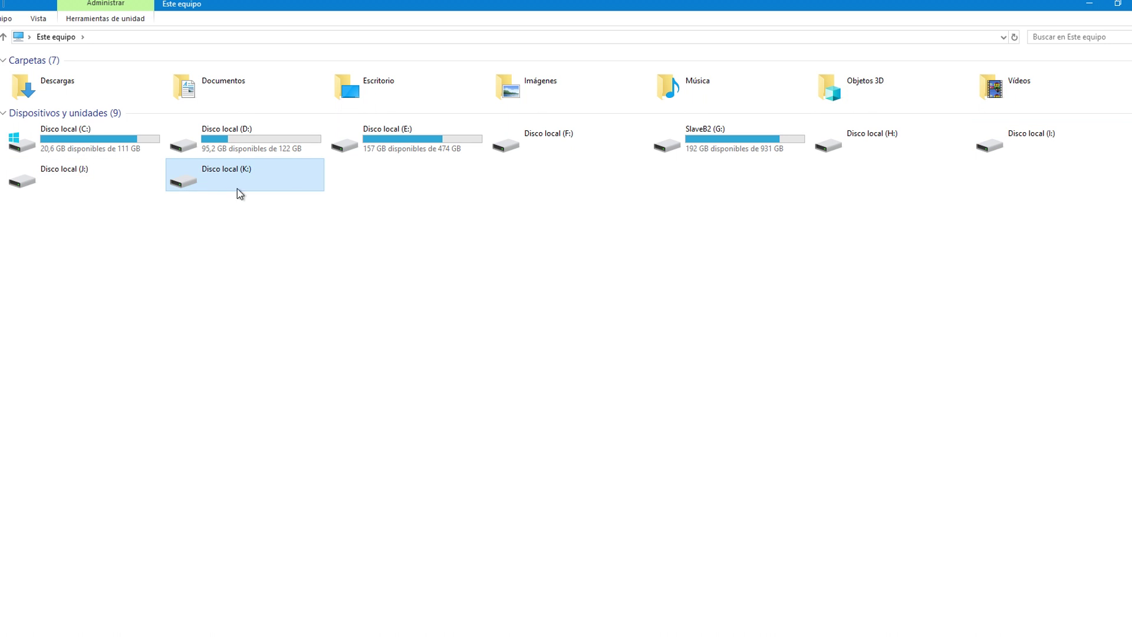
left_click(592, 151)
left_click(919, 152)
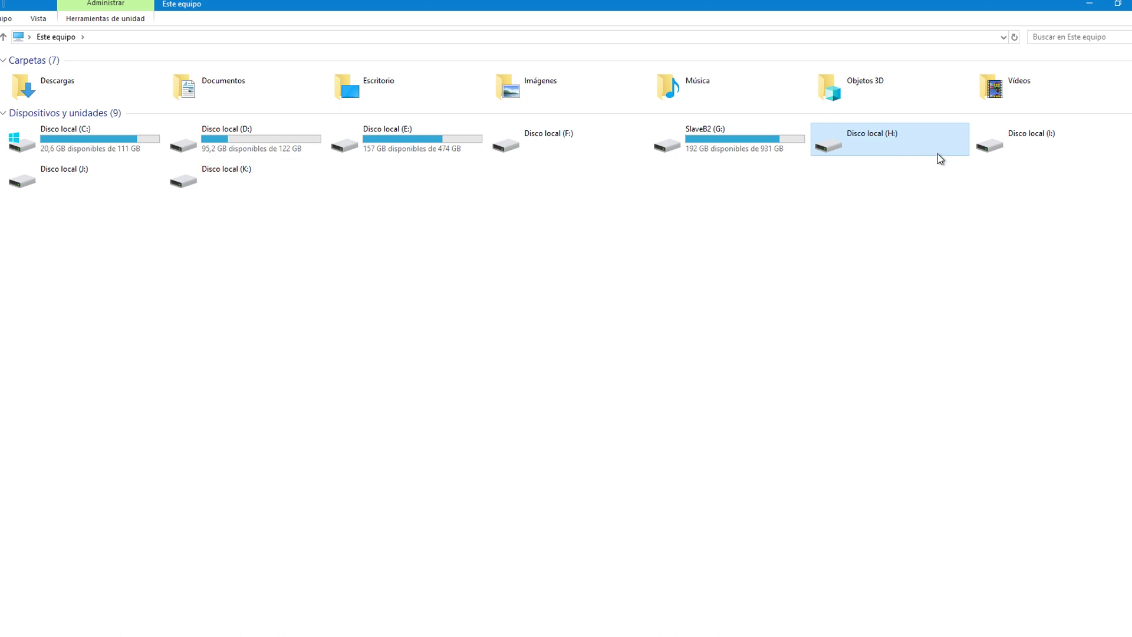
left_click(1011, 150)
left_click(86, 181)
left_click(201, 182)
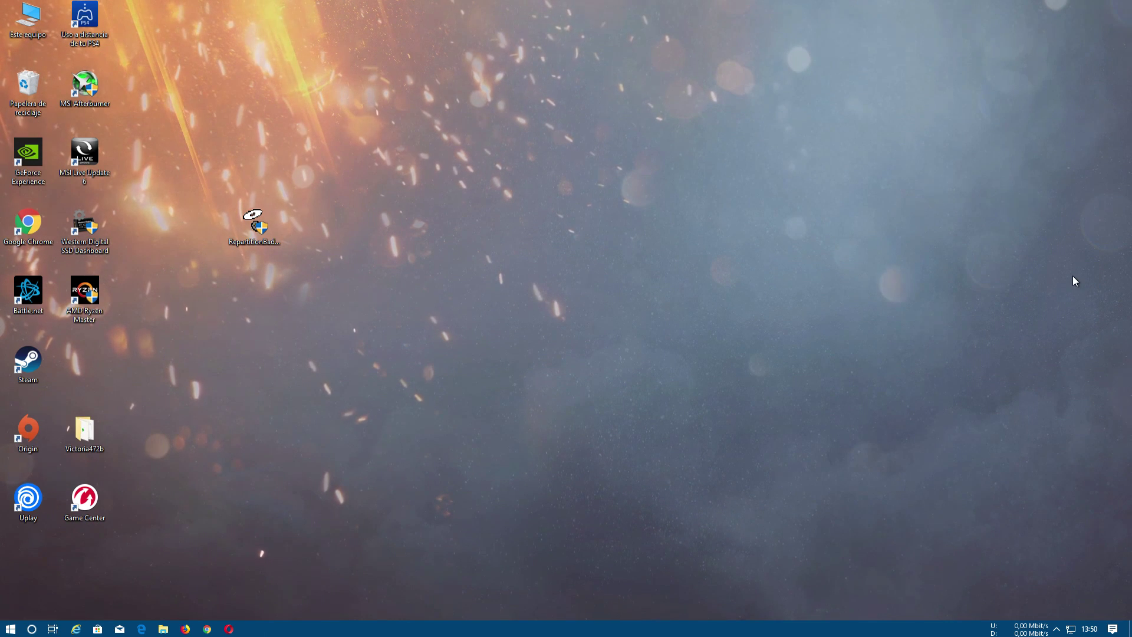
Search Windows for "disco duro", open Crear y formatear particiones del disco duro, and maximize the disk management window
left_click(32, 629)
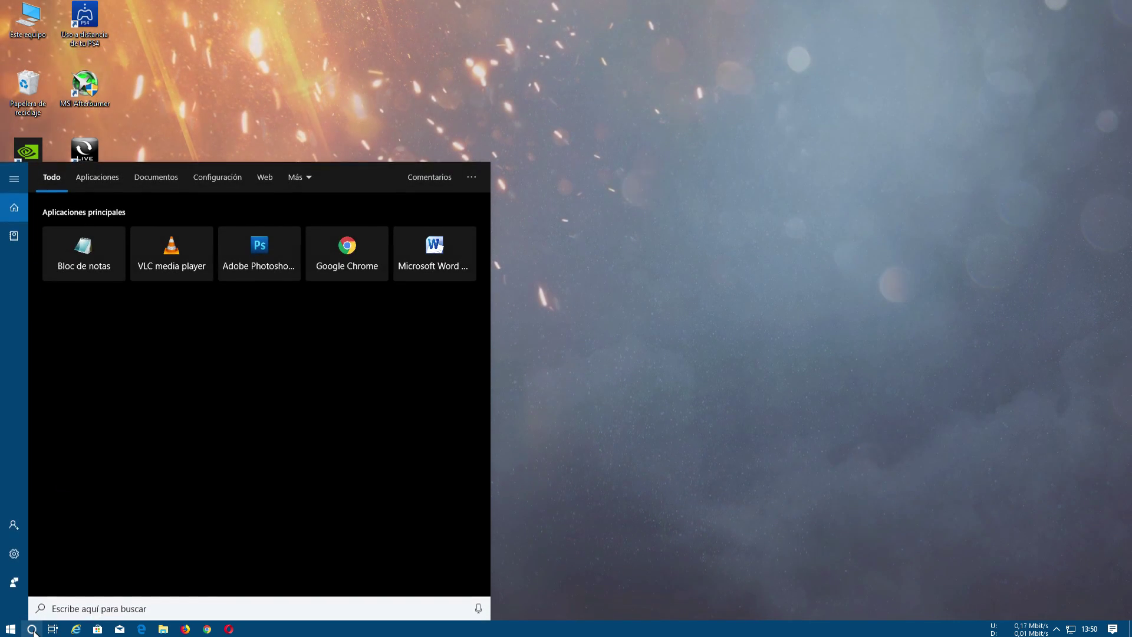
type("dis")
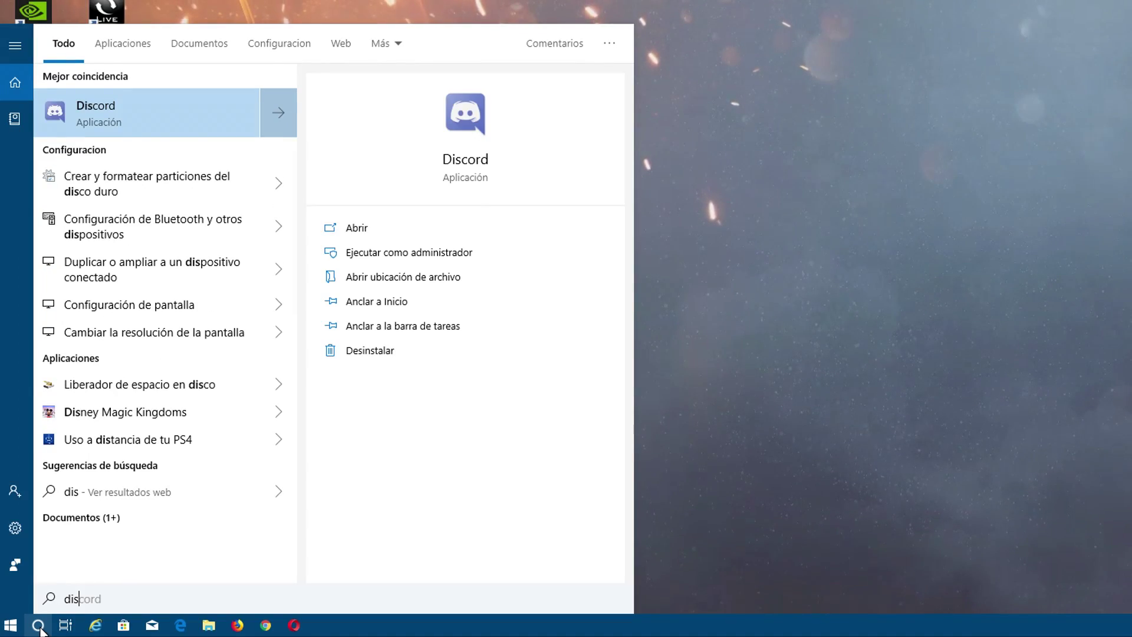
type("co duro")
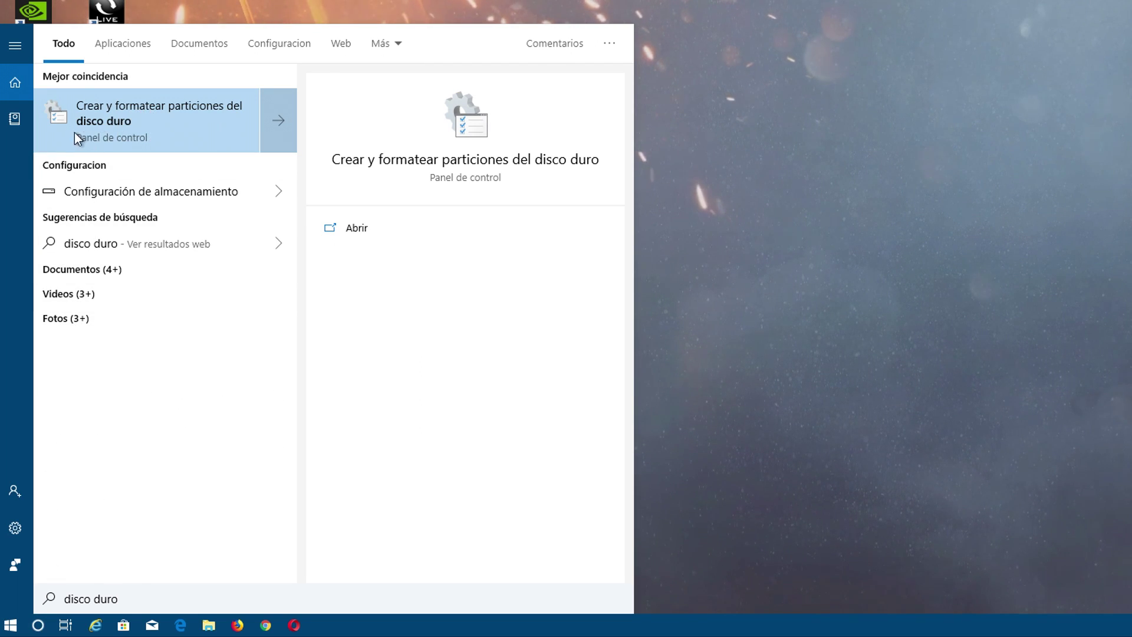
left_click(107, 129)
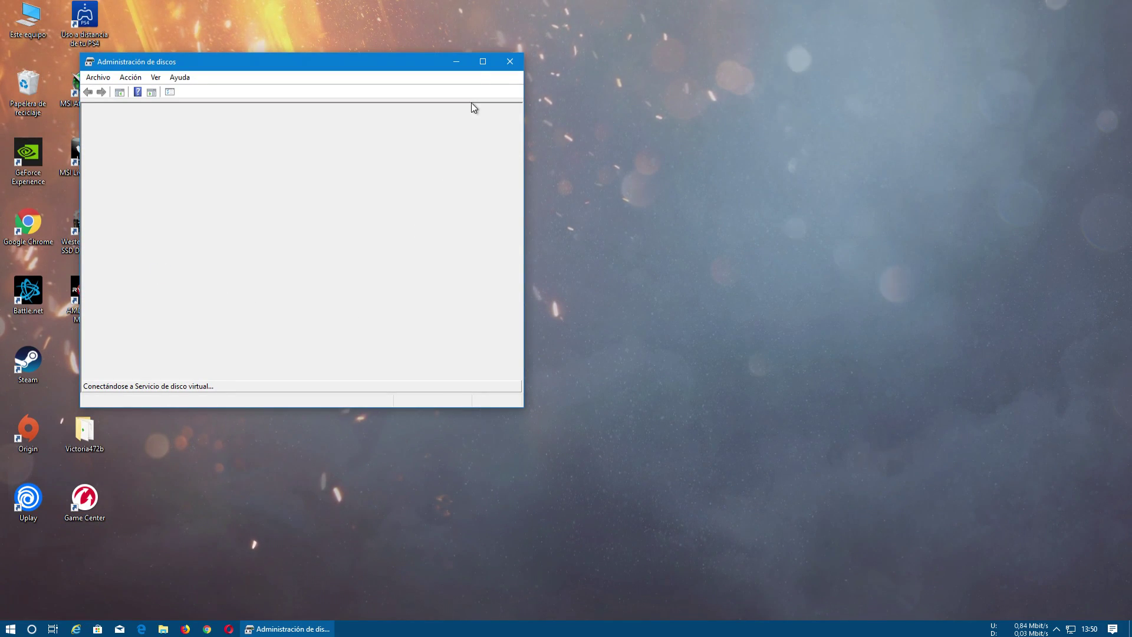
left_click(482, 62)
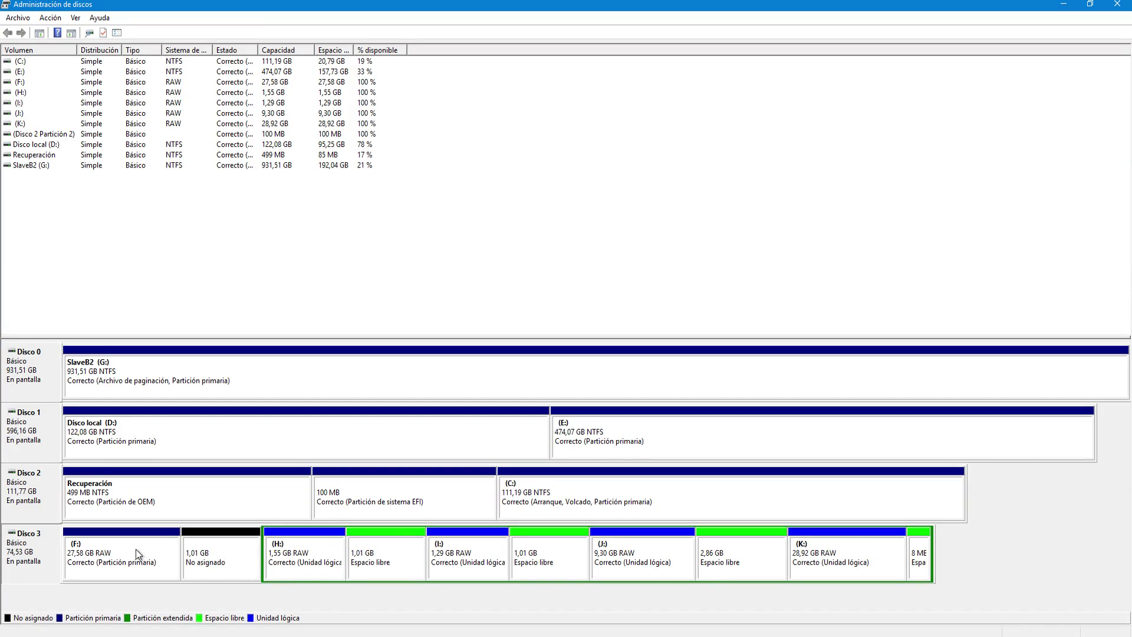
Examine each of the partitions F:, H:, I:, J: and K: in the layout of Disco 3
left_click(339, 562)
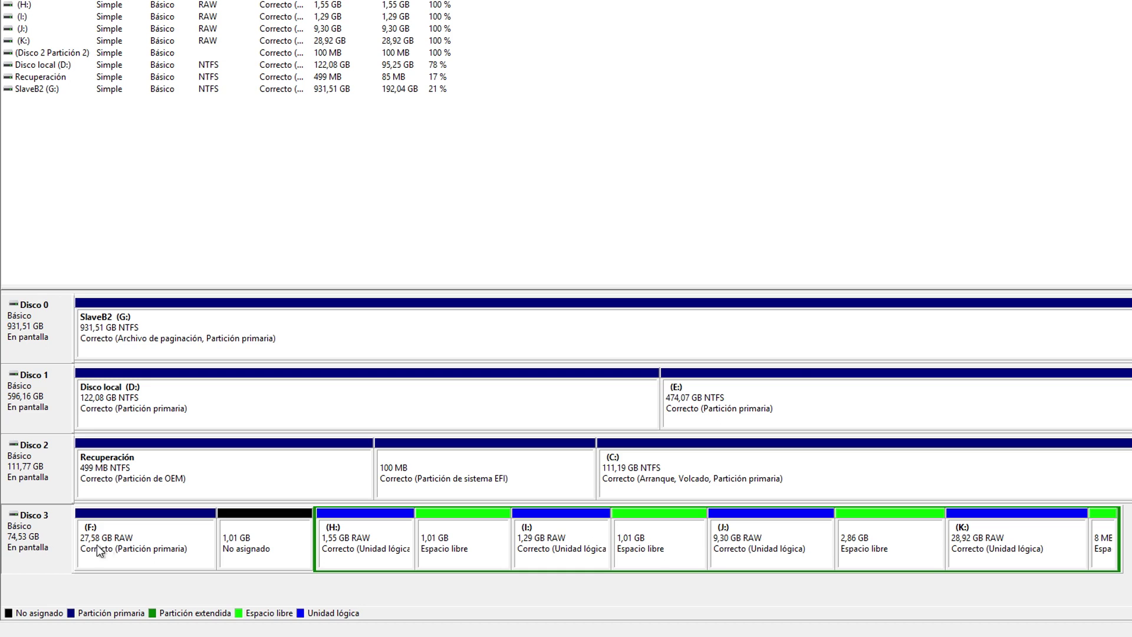
left_click(371, 540)
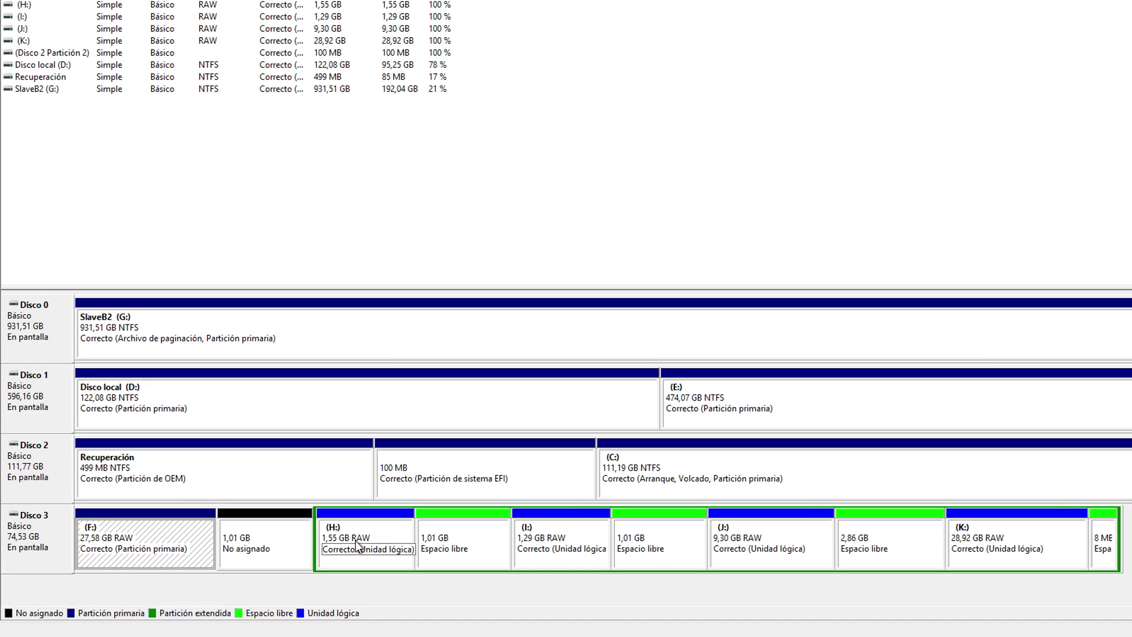
left_click(543, 543)
left_click(754, 548)
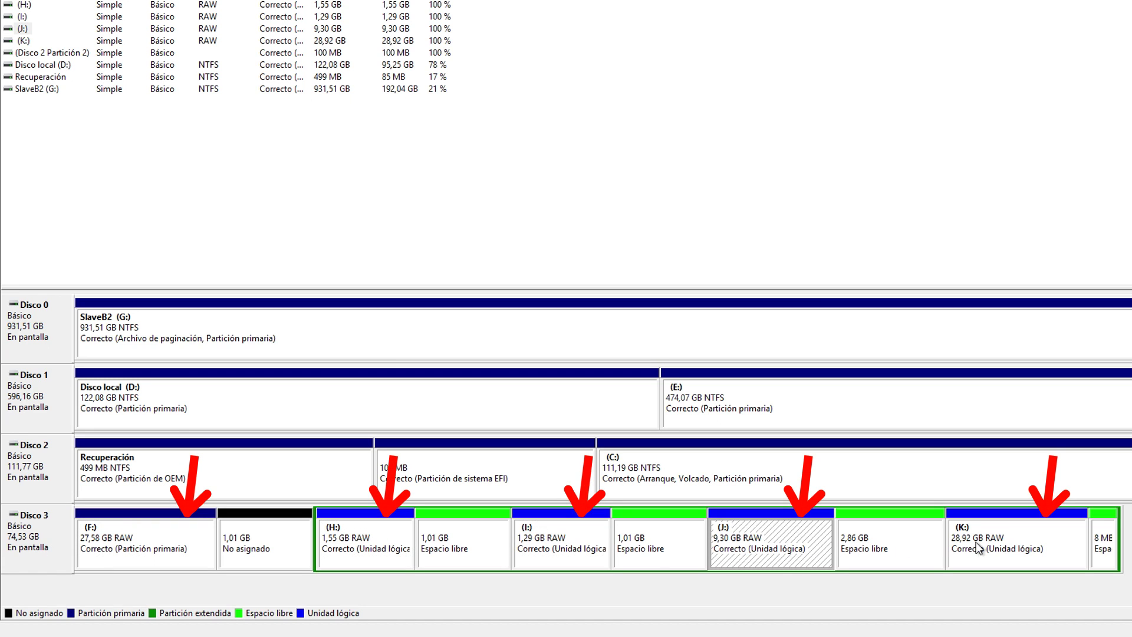
left_click(1022, 548)
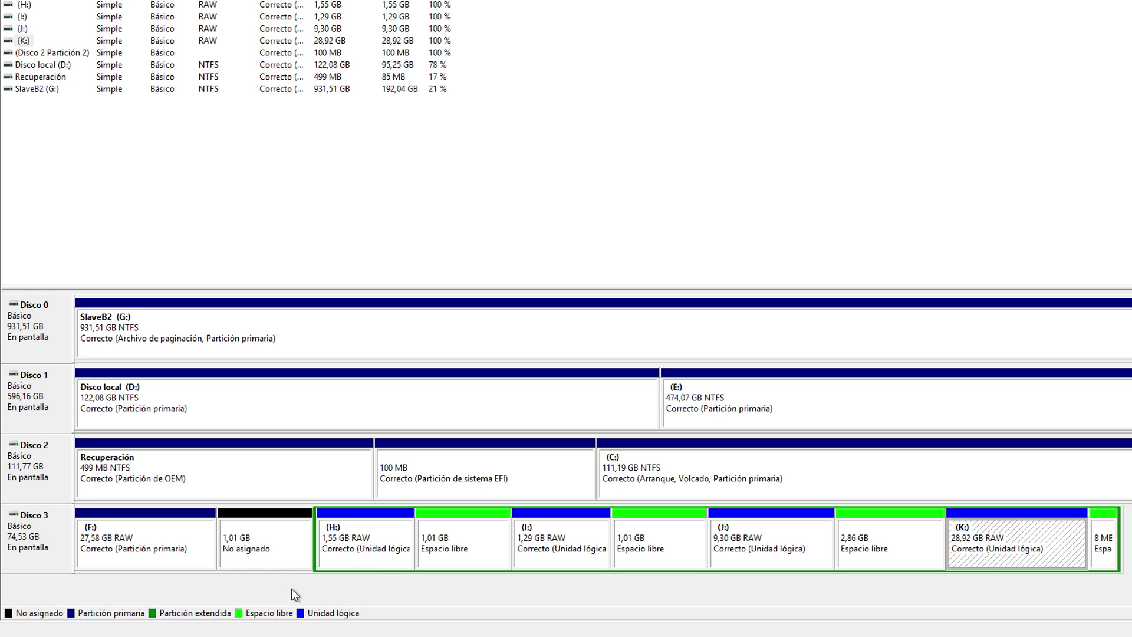
Examine the unallocated block and the free-space gaps between the partitions of Disco 3
left_click(278, 559)
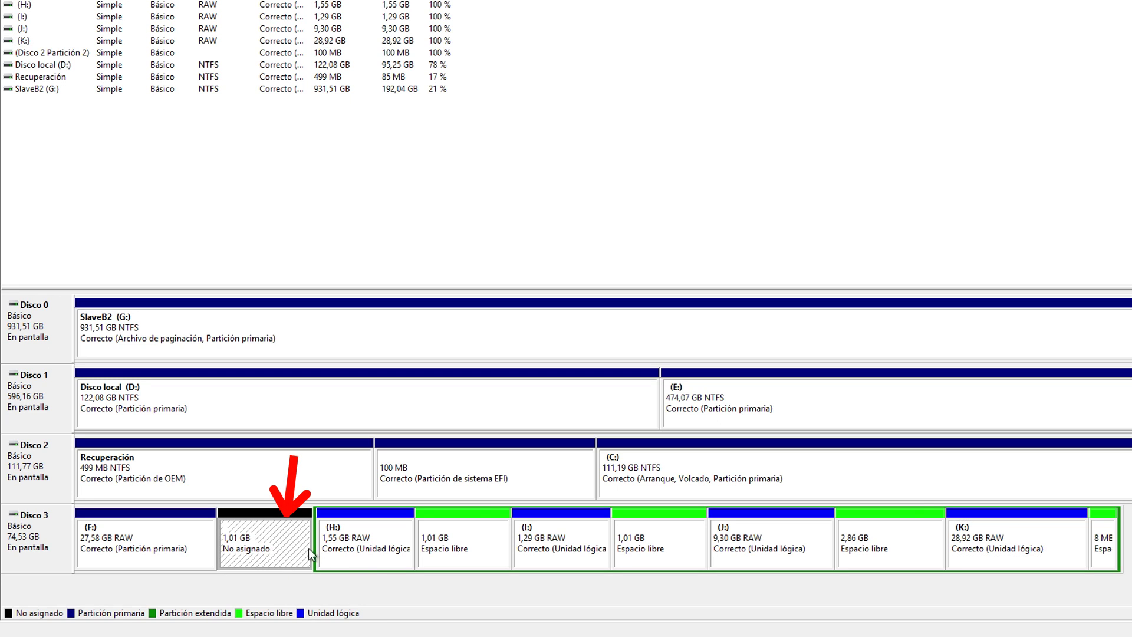
left_click(472, 545)
left_click(677, 545)
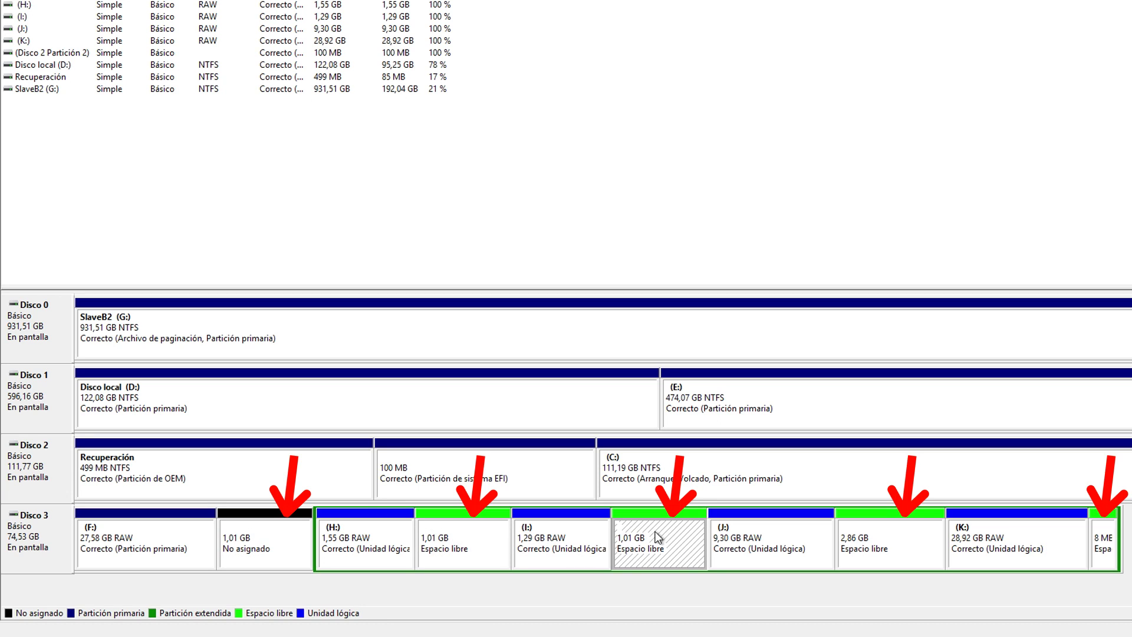
left_click(866, 539)
left_click(1104, 537)
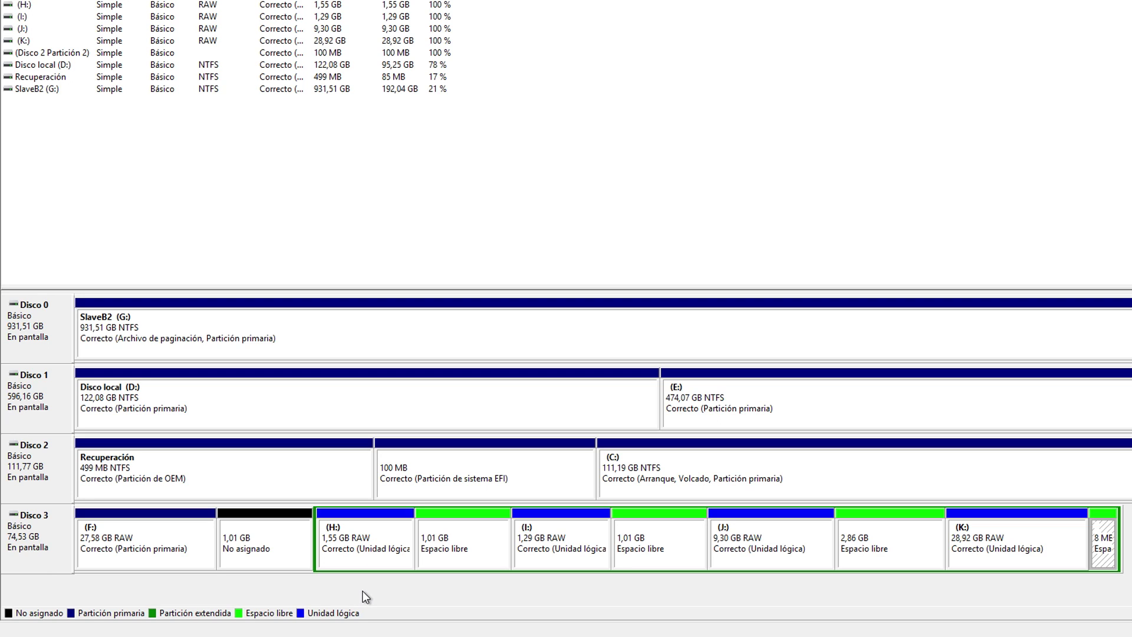
Go through the partitions of Disco 3 in order from F: to K:, and then back to F:
left_click(189, 556)
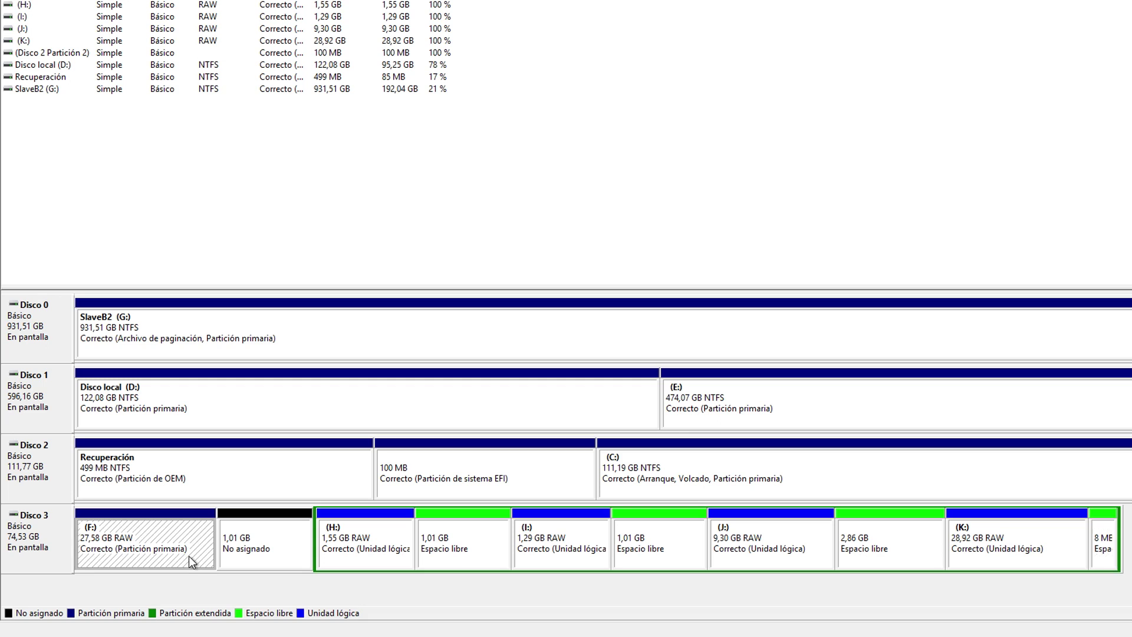
left_click(346, 557)
left_click(543, 556)
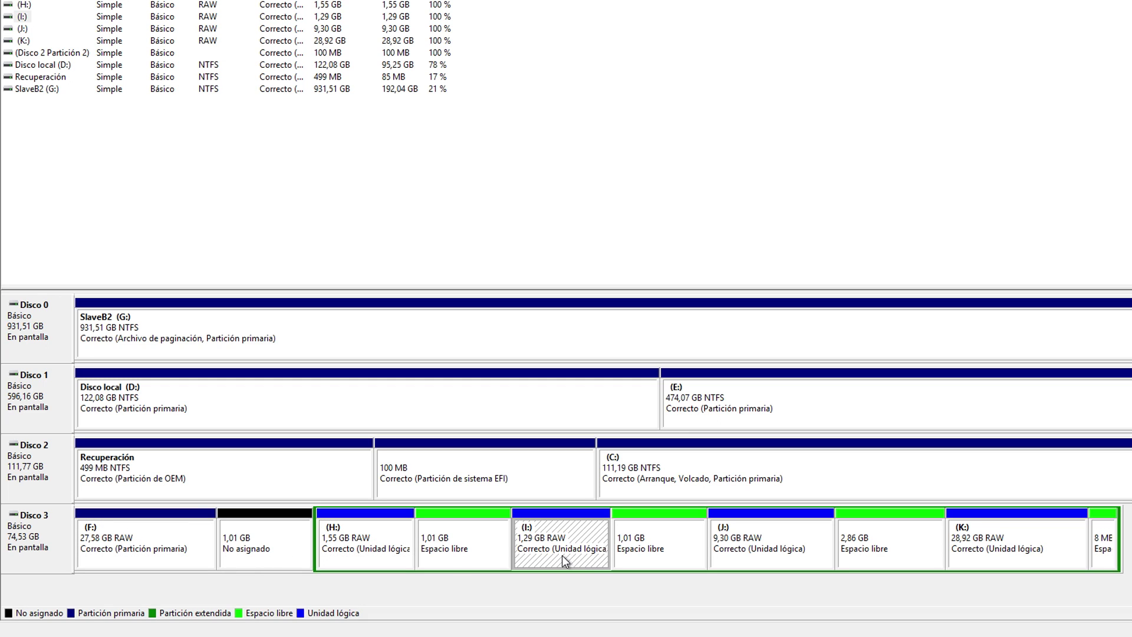
left_click(773, 554)
left_click(994, 557)
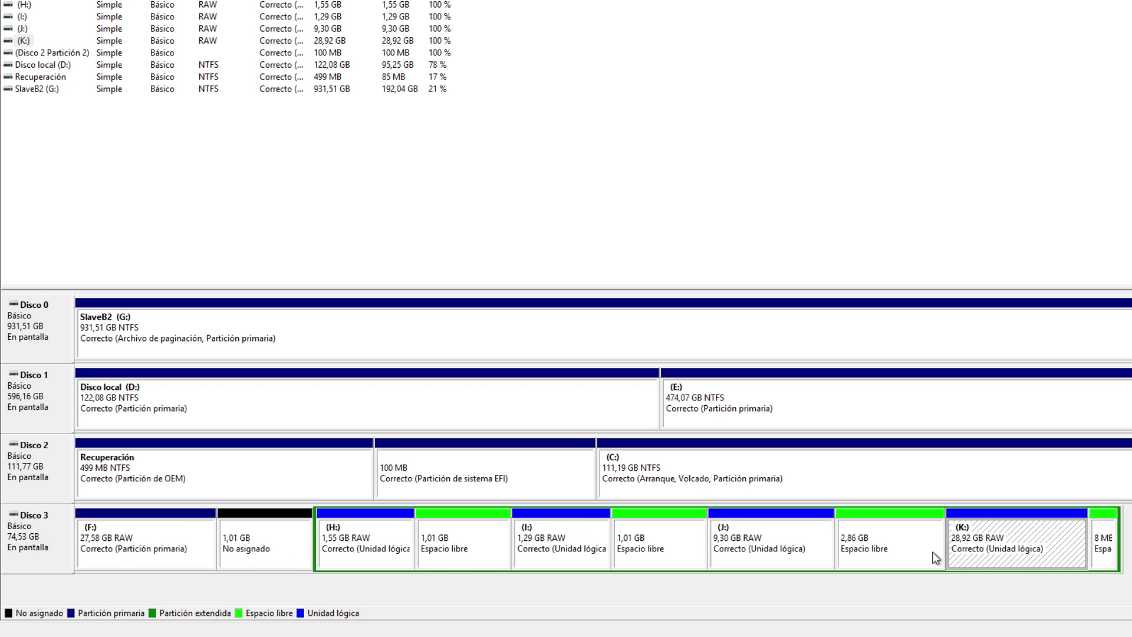
left_click(772, 553)
left_click(539, 555)
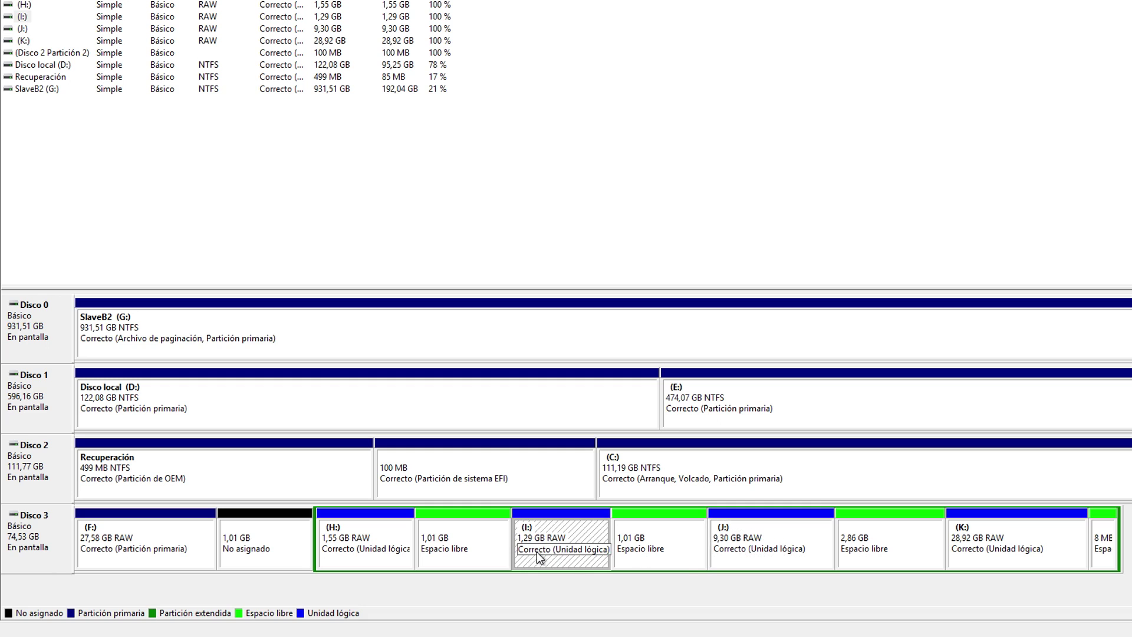
left_click(367, 550)
left_click(140, 555)
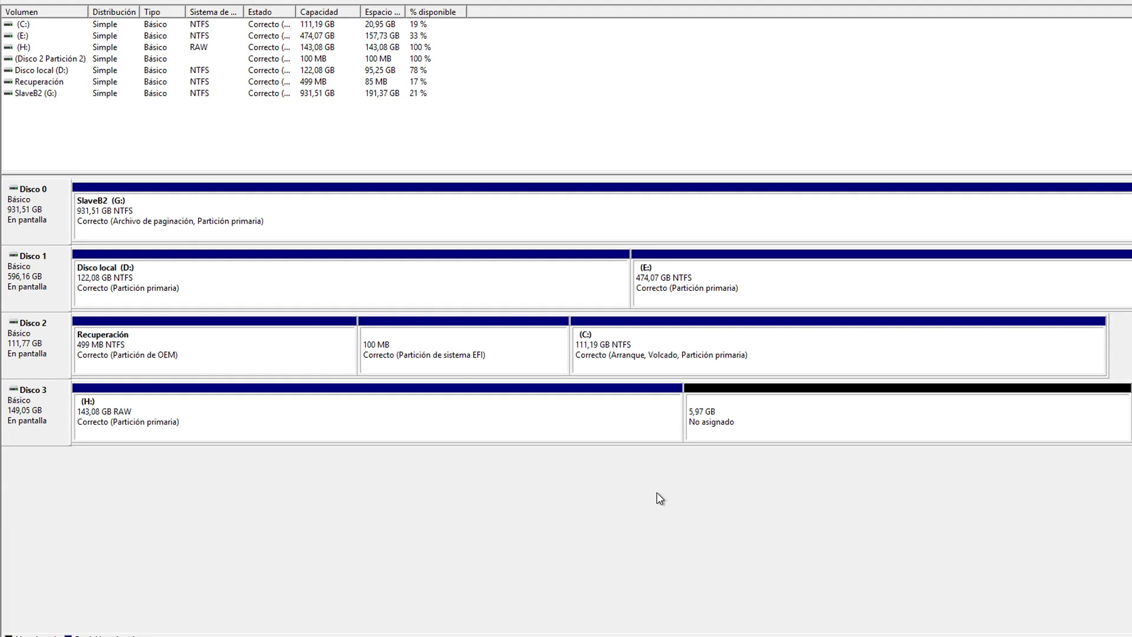
Compare the H: partition with the unallocated block beside it on the 149,05 GB Disco 3
left_click(632, 424)
left_click(766, 429)
left_click(599, 430)
left_click(757, 430)
left_click(589, 435)
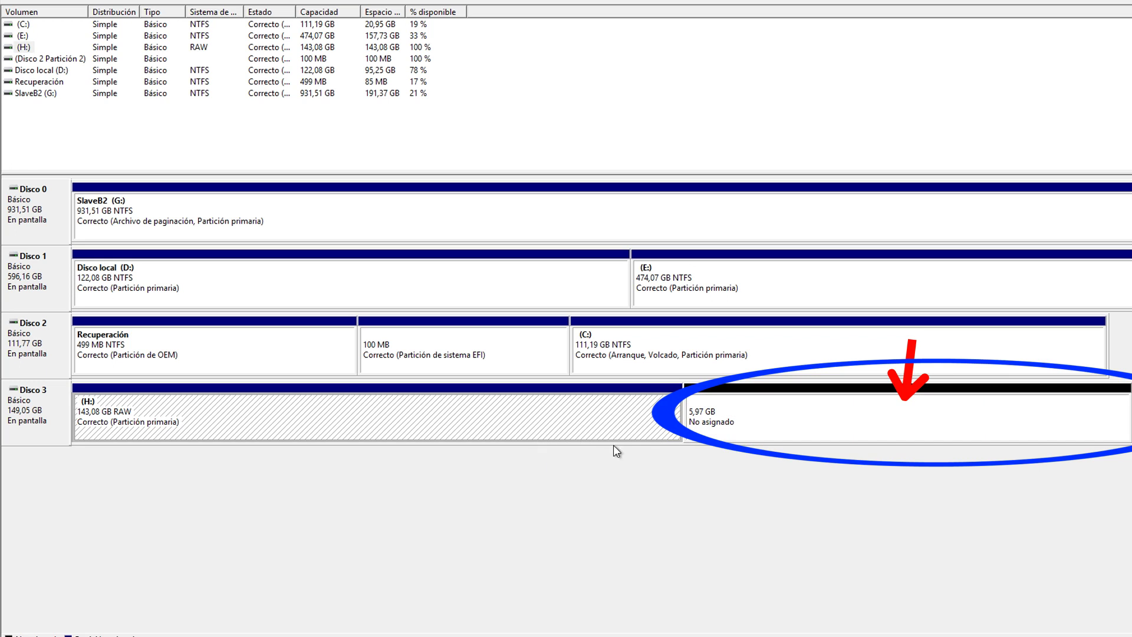
left_click(808, 435)
left_click(592, 434)
left_click(750, 435)
left_click(543, 436)
left_click(732, 431)
left_click(599, 434)
left_click(718, 435)
left_click(621, 437)
left_click(696, 436)
left_click(700, 482)
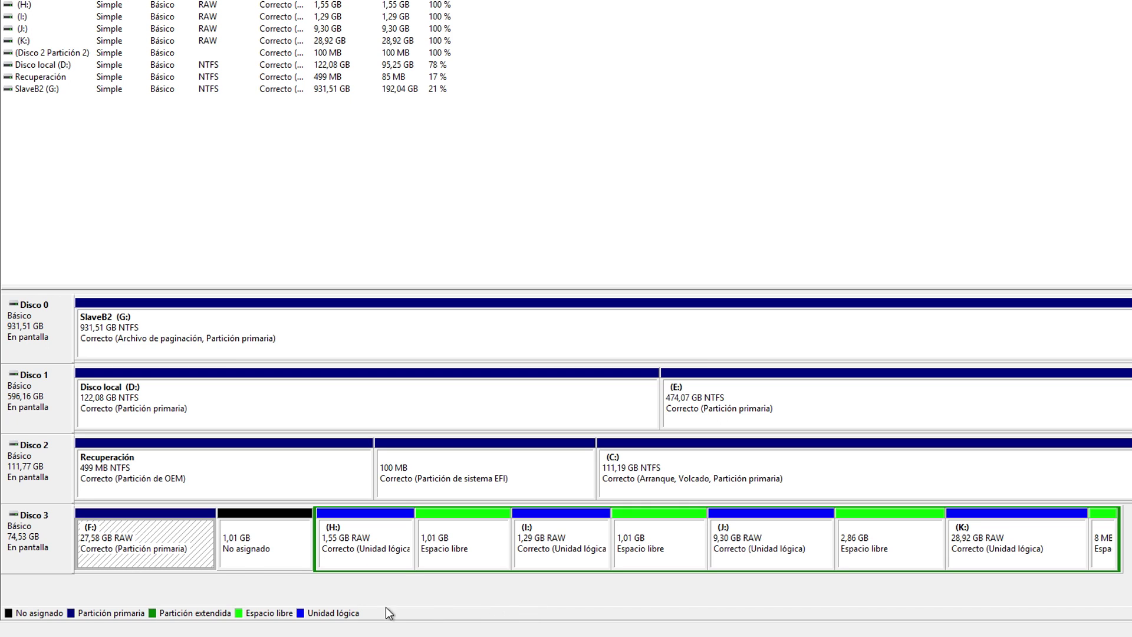
Open the format settings for partition F: on the 74,53 GB Disco 3 and check the file system choices
right_click(146, 554)
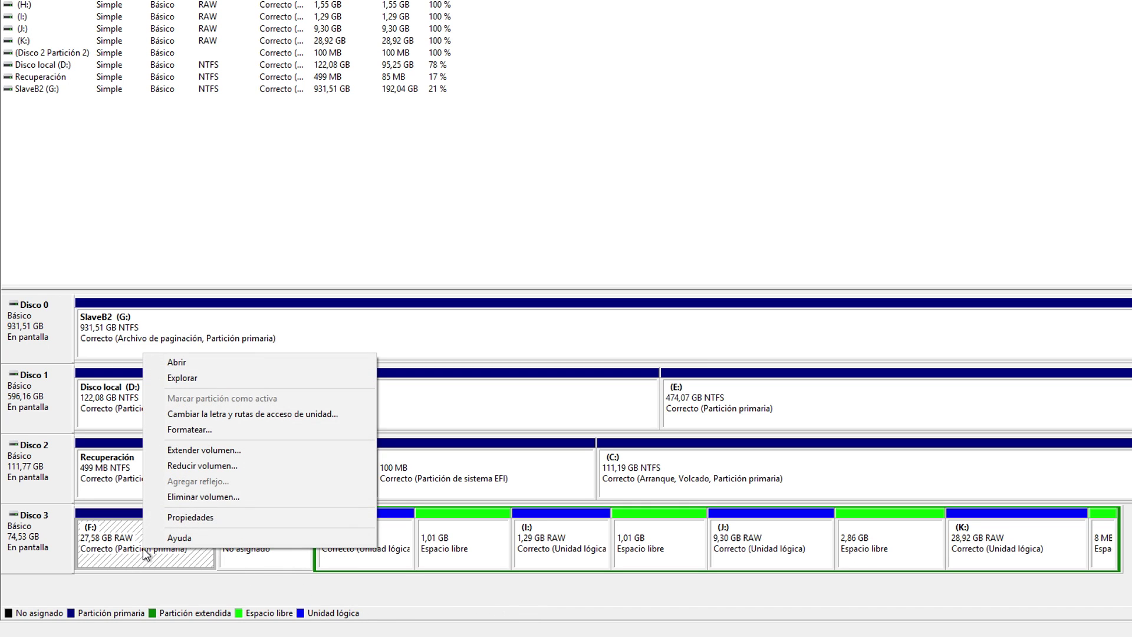
left_click(204, 430)
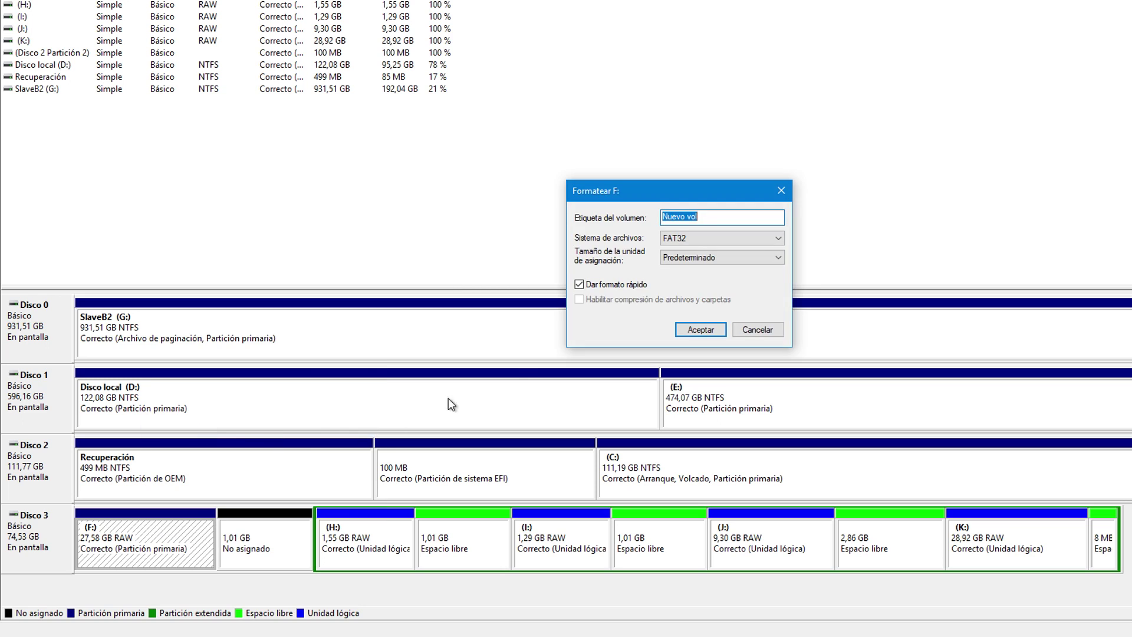
left_click(758, 240)
left_click(705, 253)
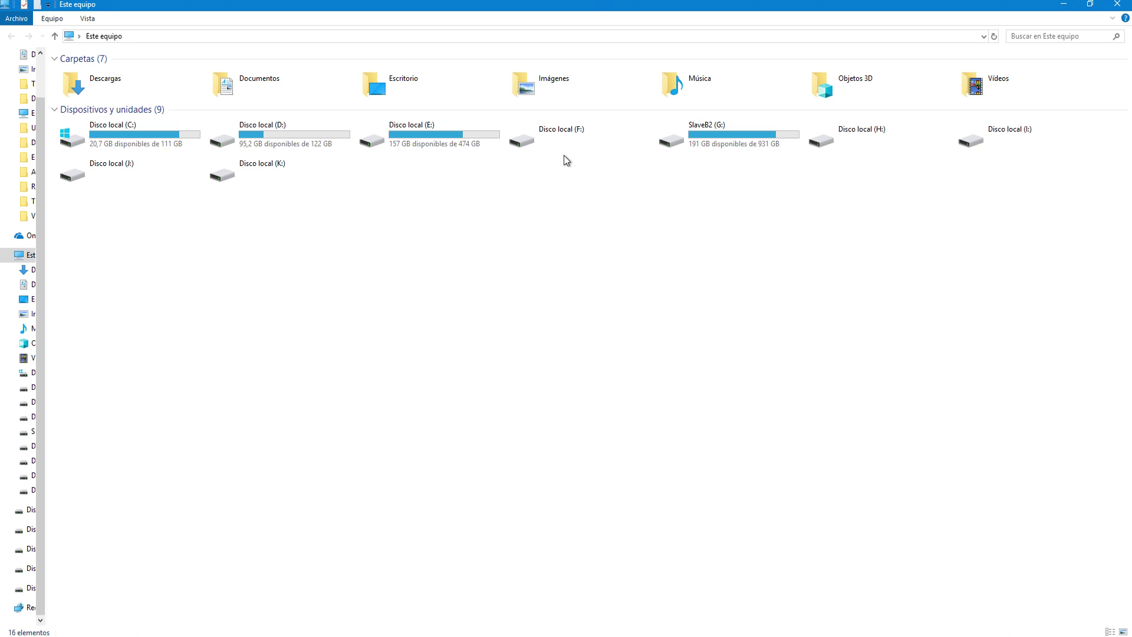
Switch to Este equipo, open the format dialog for Disco local (F:), and check its file system choices
left_click(559, 135)
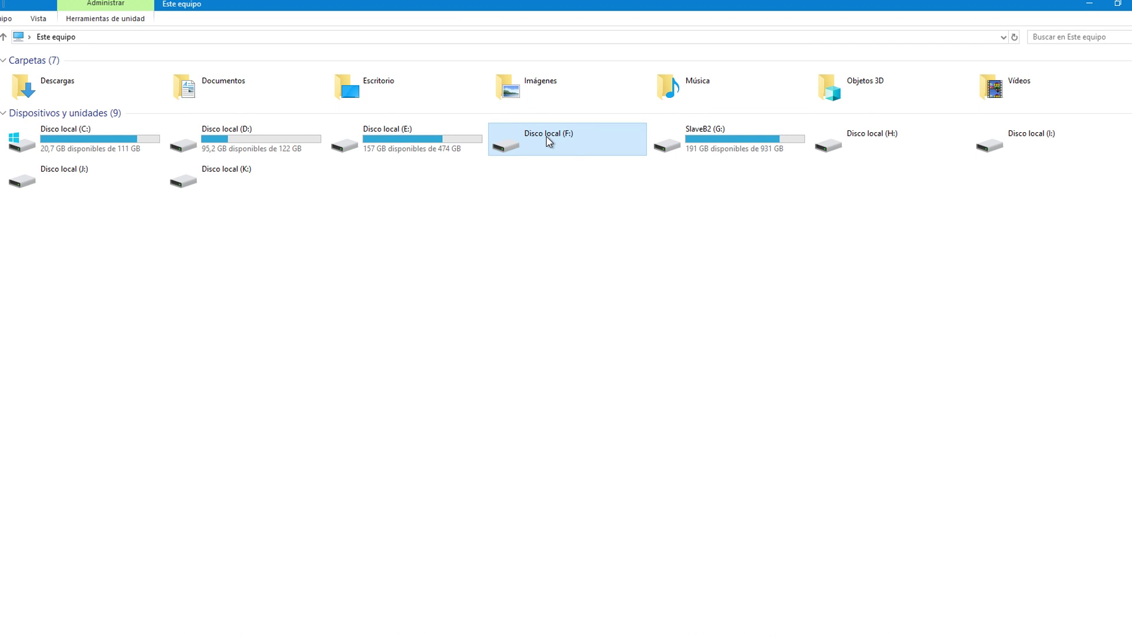
double_click(548, 141)
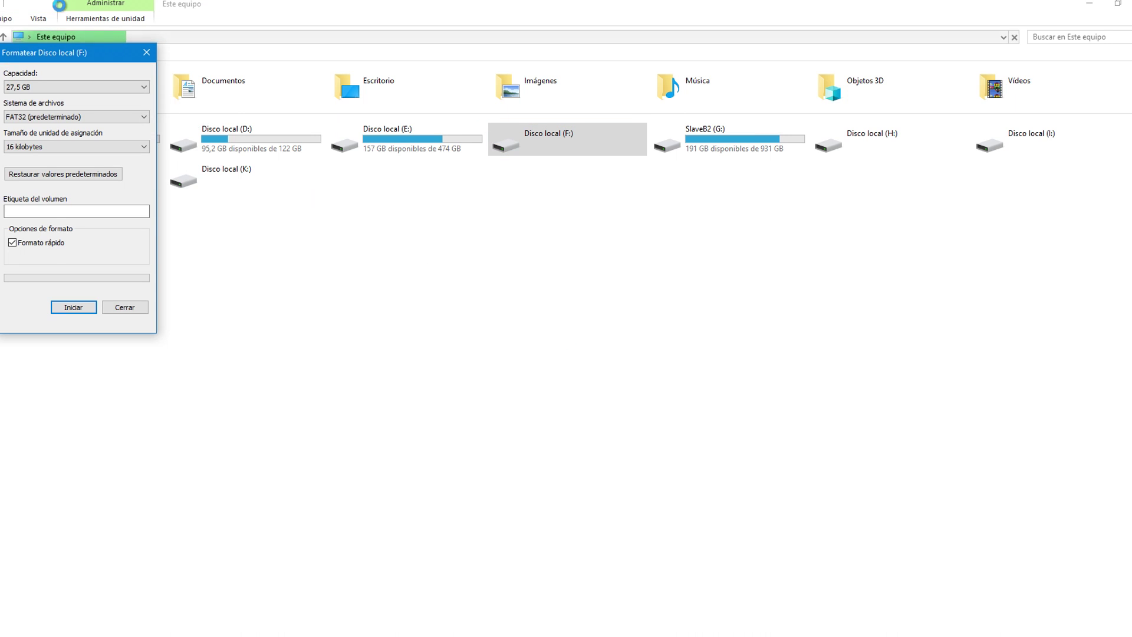
left_click_drag(59, 53, 393, 87)
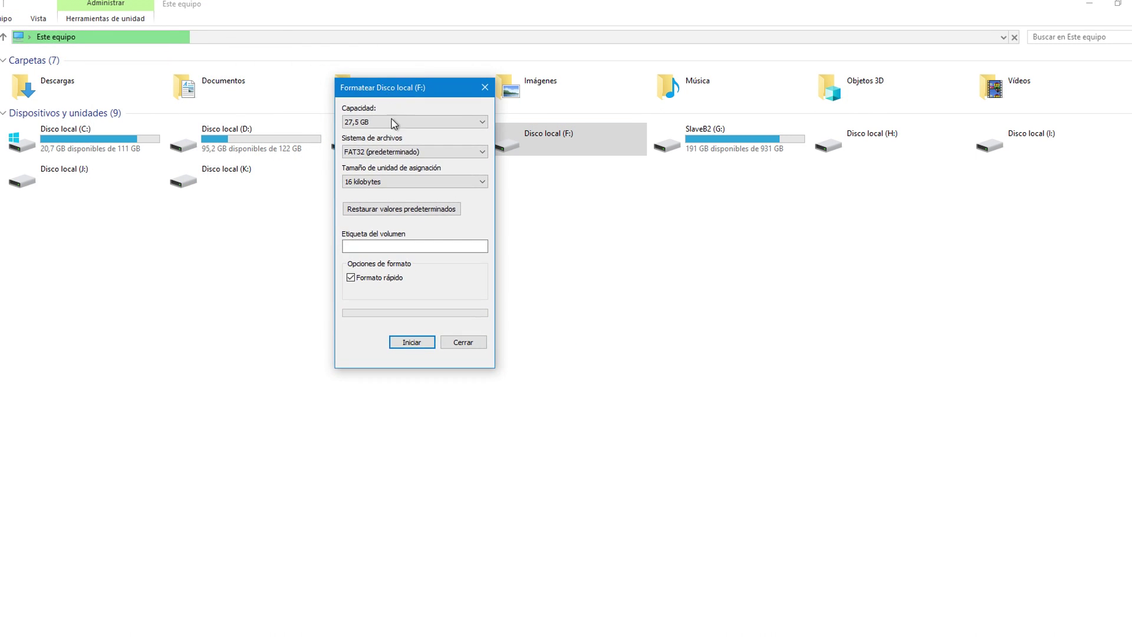
left_click(389, 152)
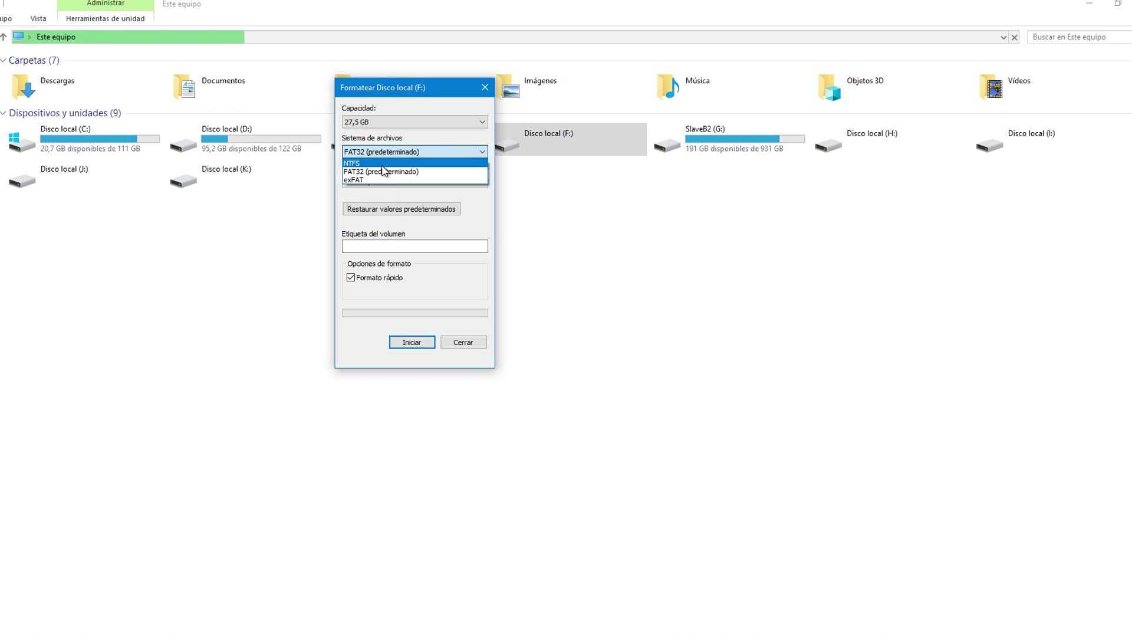
left_click(386, 179)
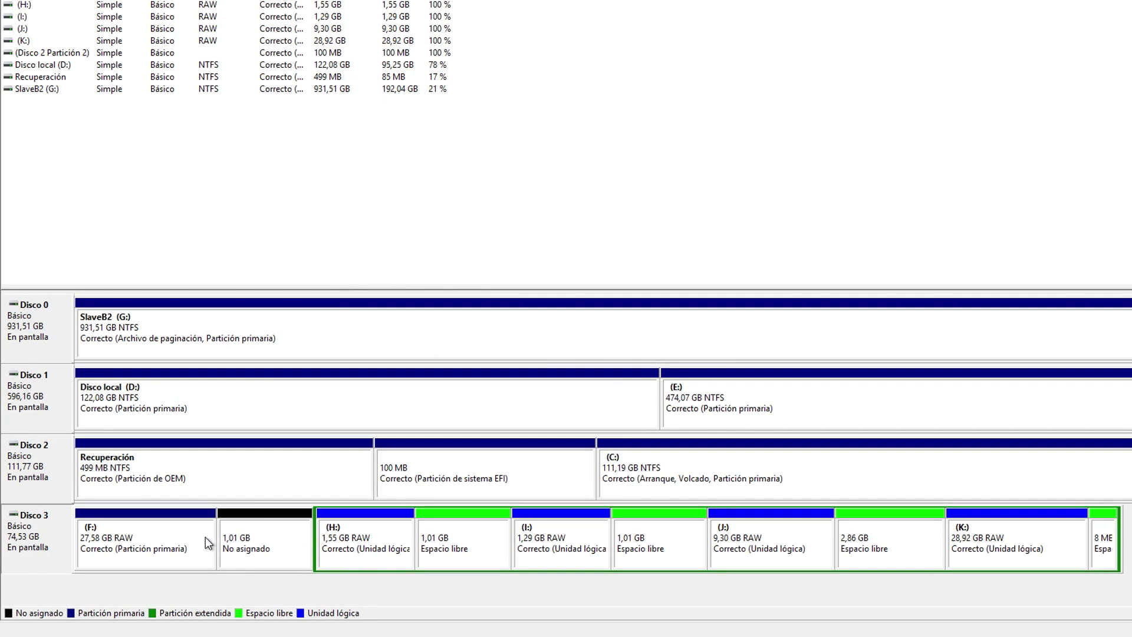
Return to disk management and inspect partitions F:, H:, J: and K: of Disco 3
left_click(163, 543)
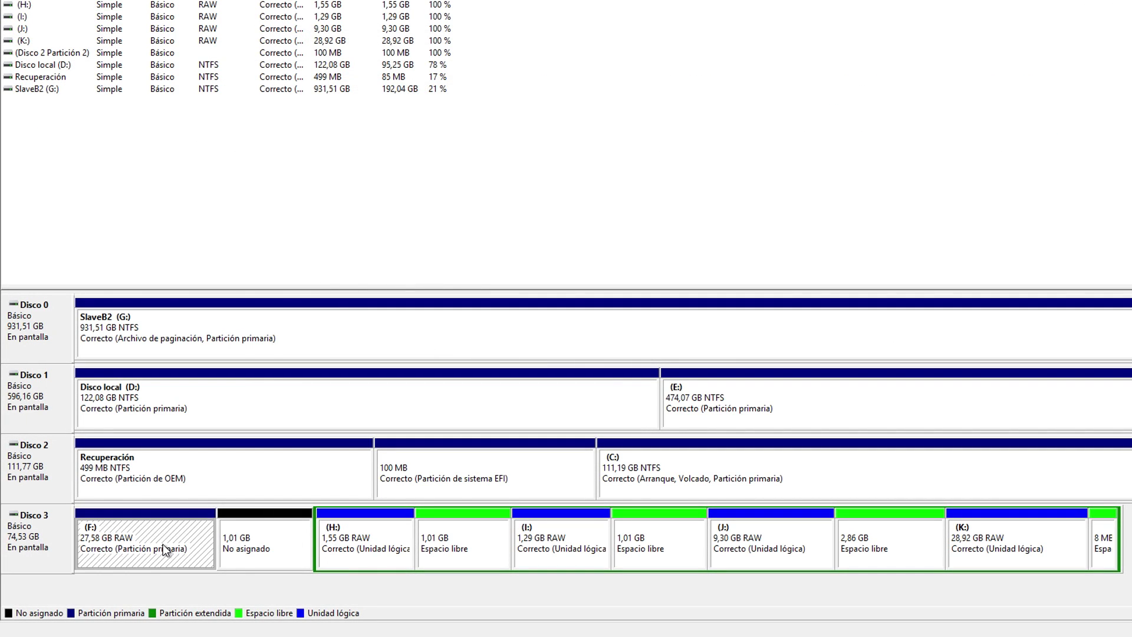
left_click(377, 543)
left_click(752, 544)
left_click(968, 543)
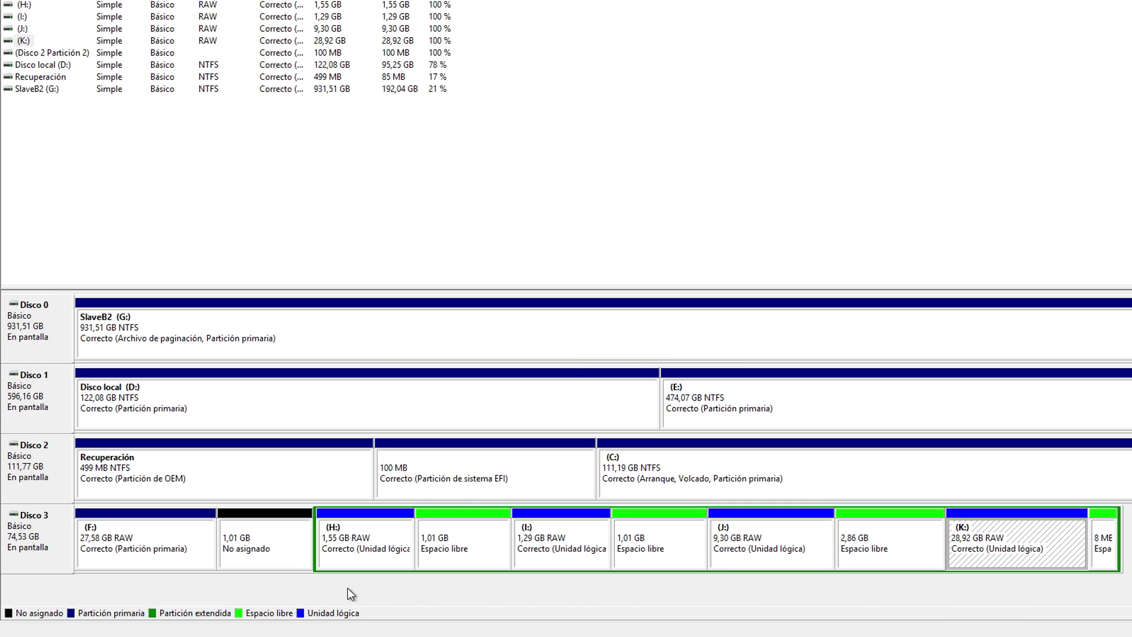
Review the volume actions available for the H: partition of Disco 3 without applying any
left_click(341, 543)
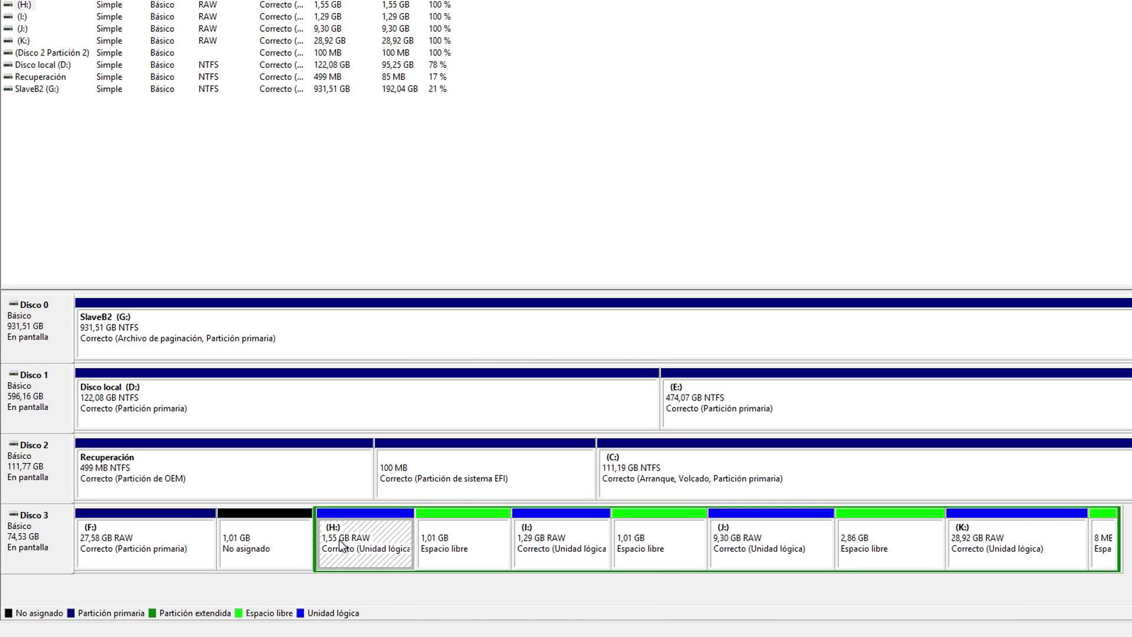
right_click(340, 542)
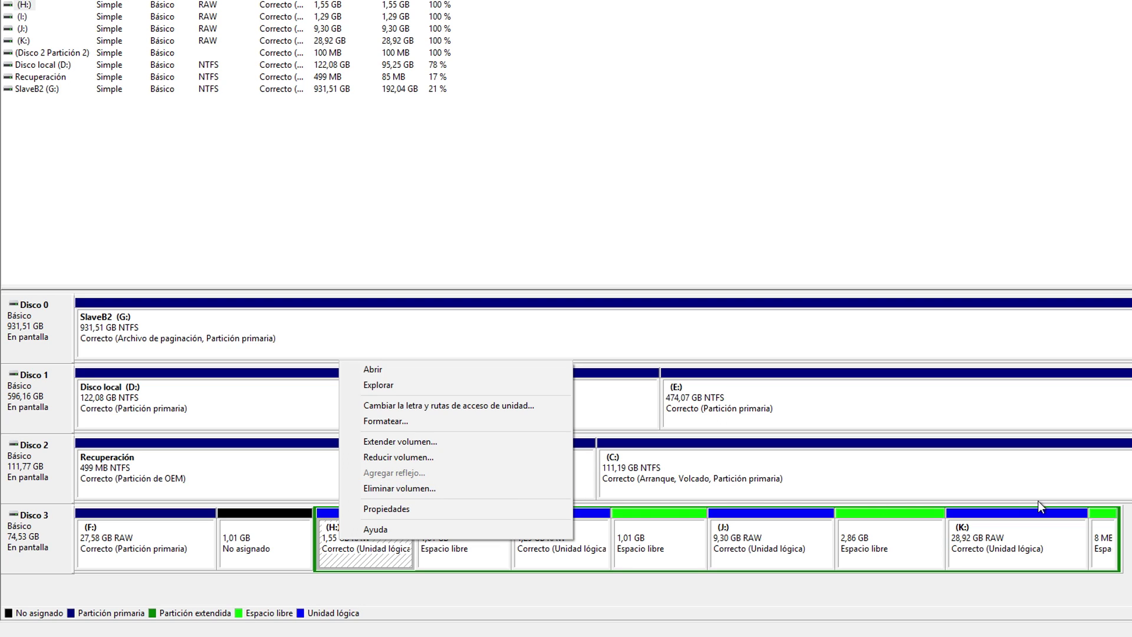
key("Escape")
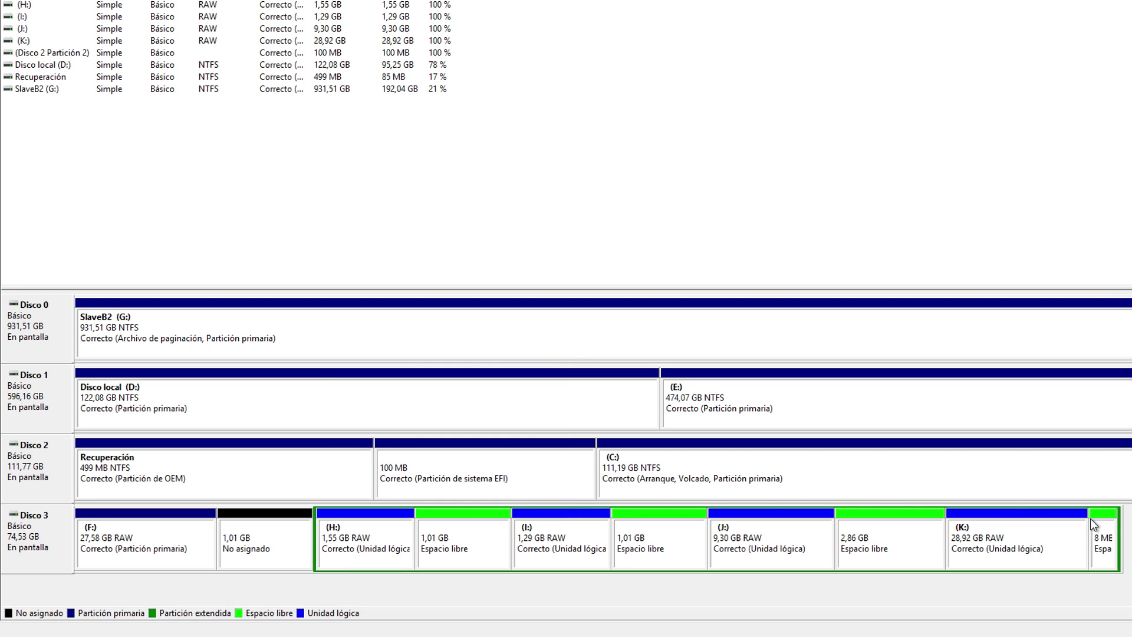